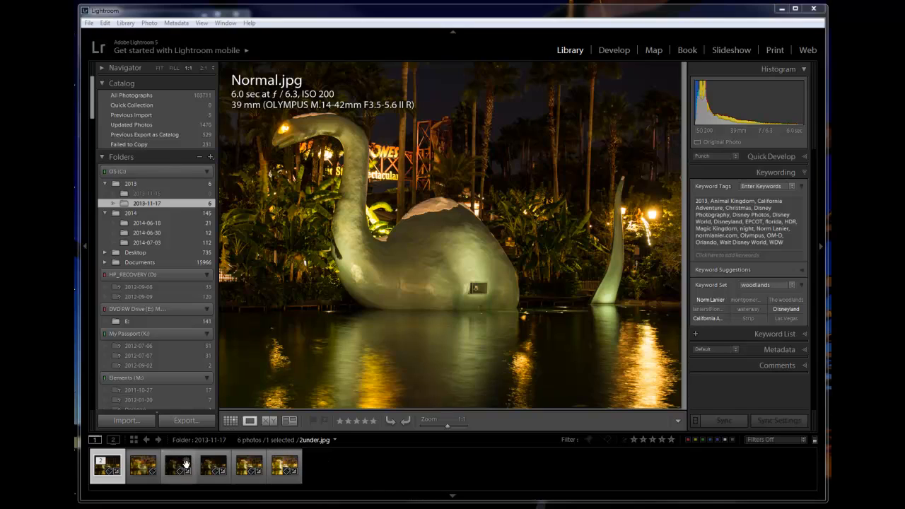
Review the finished NormalAnd4morehdr.tif and the bracketed exposures from 2under.jpg to 2over.jpg.
click(143, 477)
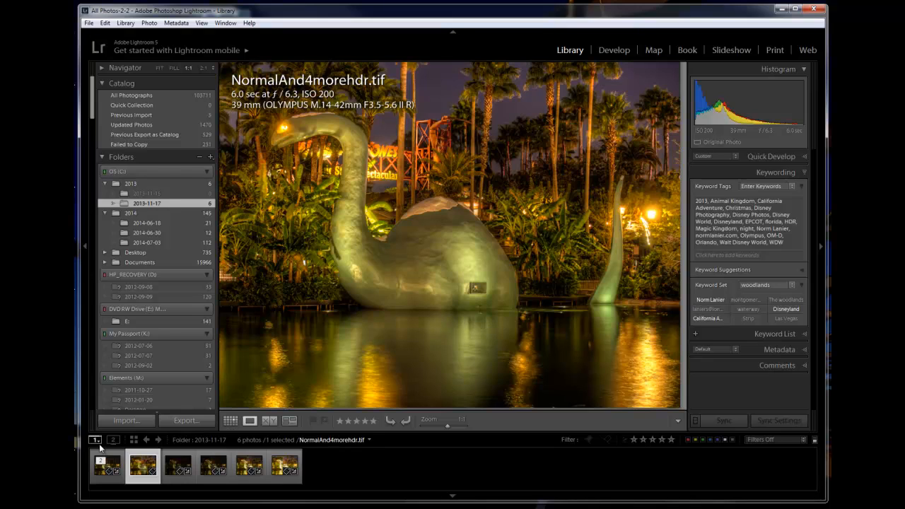
click(110, 458)
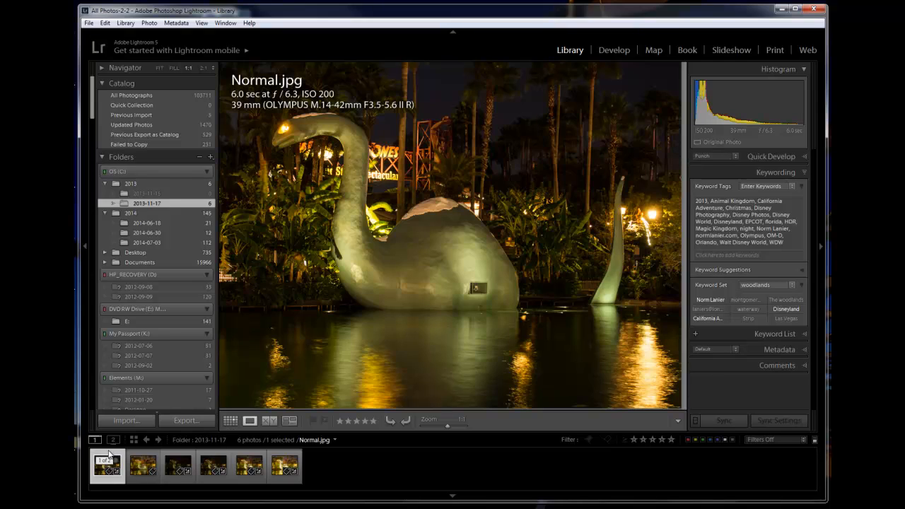
click(181, 458)
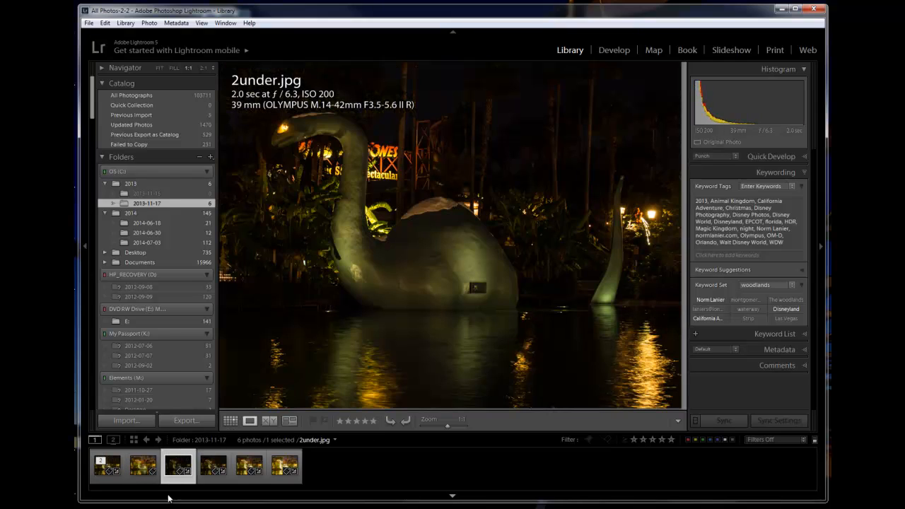
click(289, 466)
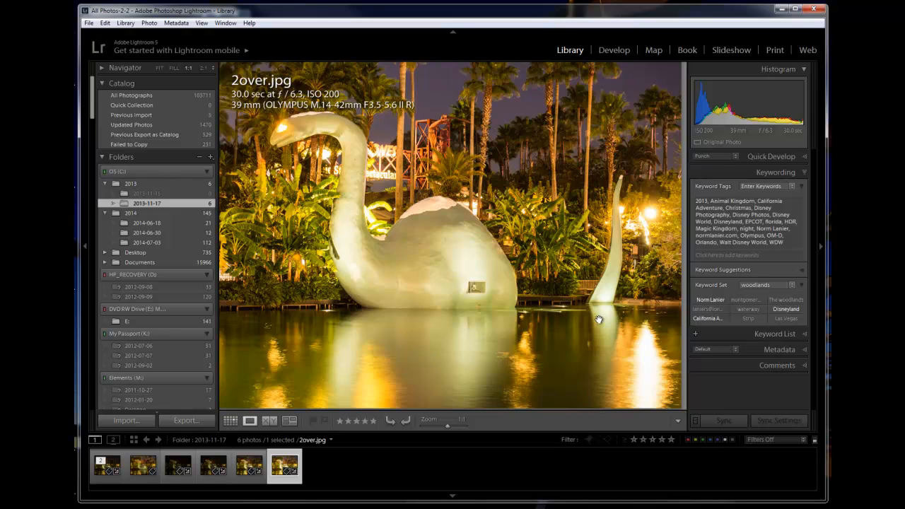
click(248, 457)
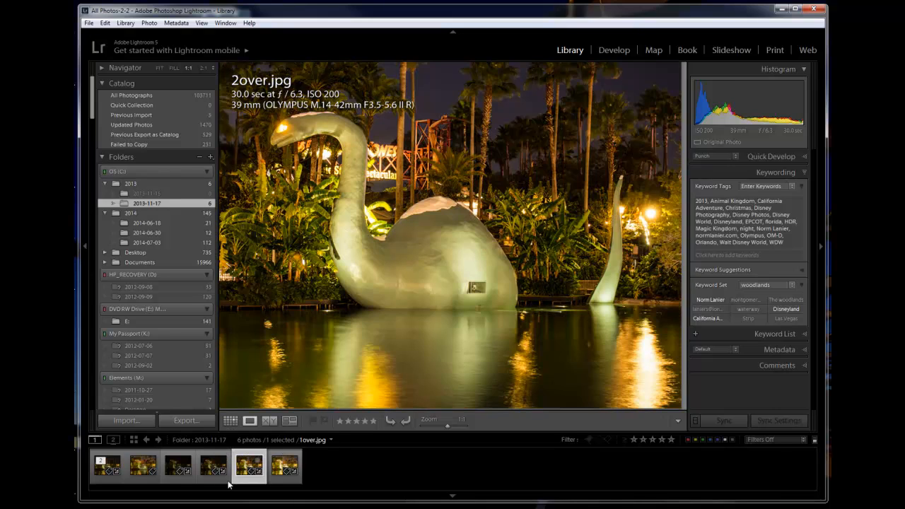
click(181, 453)
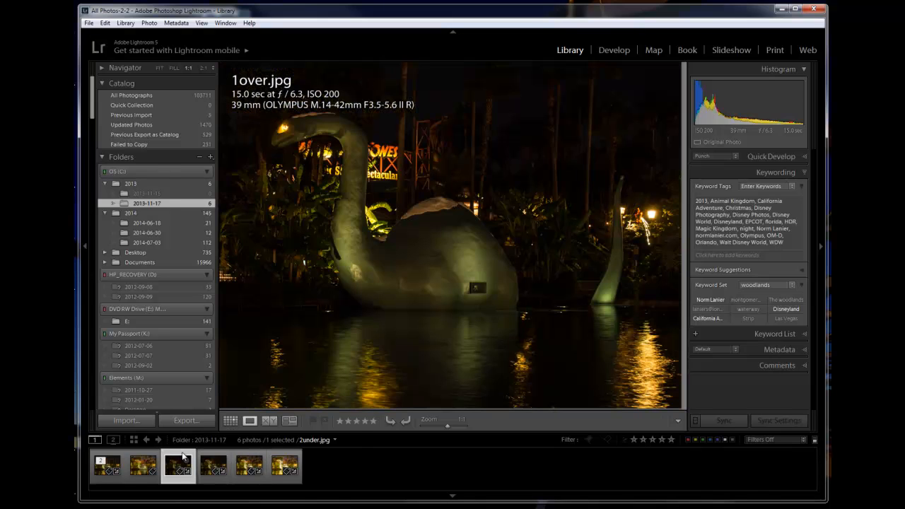
click(221, 458)
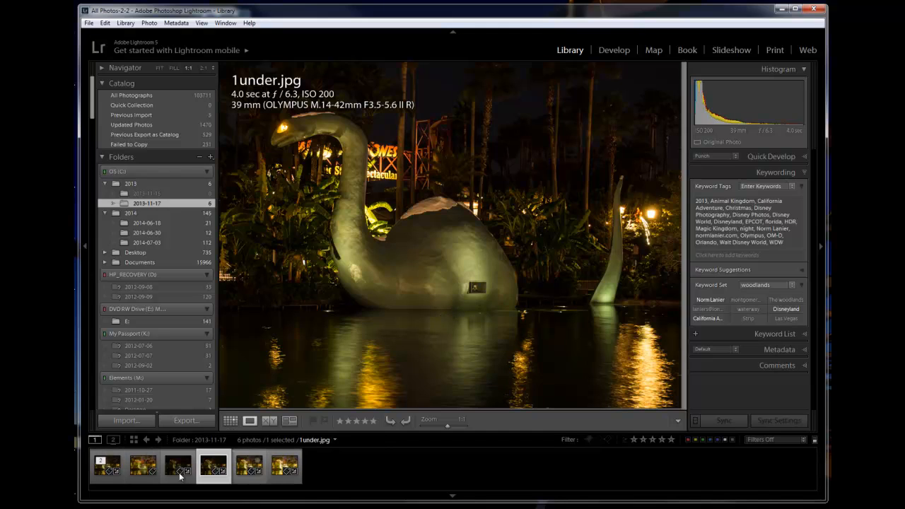
Select the five bracketed JPG exposures from Normal.jpg to 2over.jpg, leaving NormalAnd4morehdr.tif out of the selection.
click(109, 463)
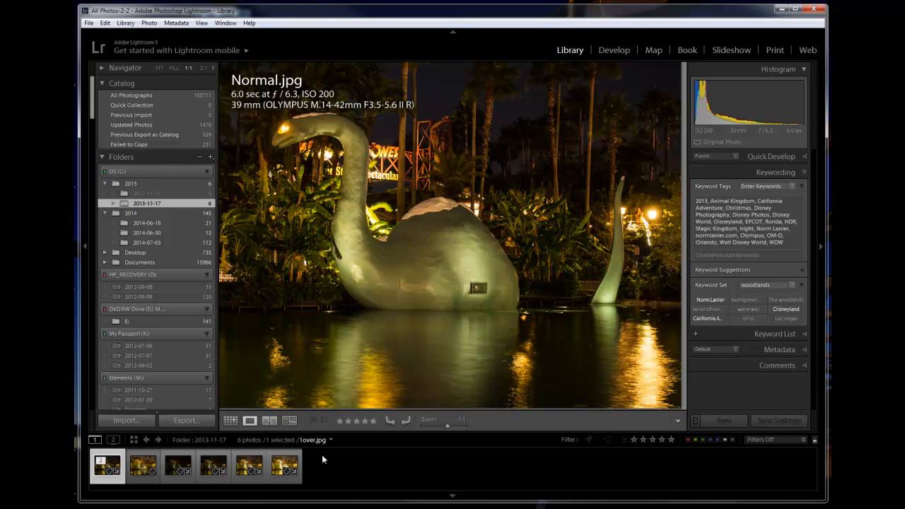
shift+click(289, 458)
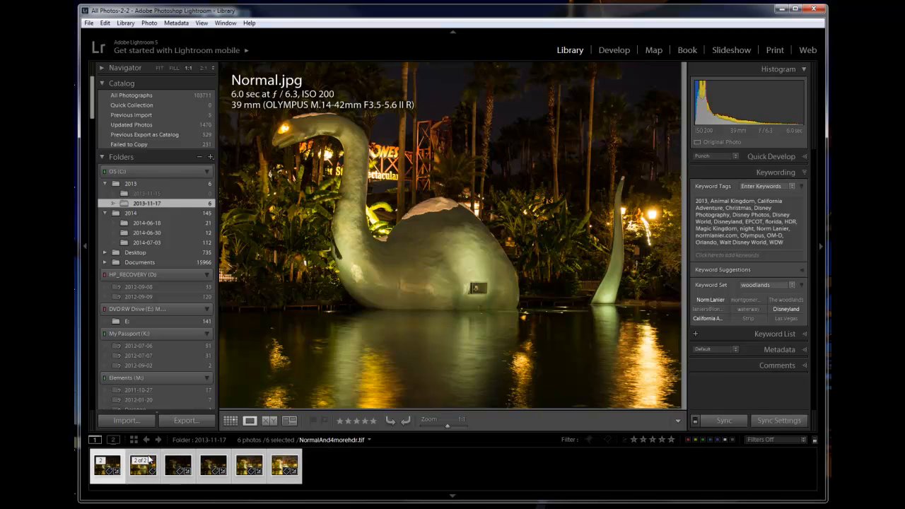
ctrl+click(147, 456)
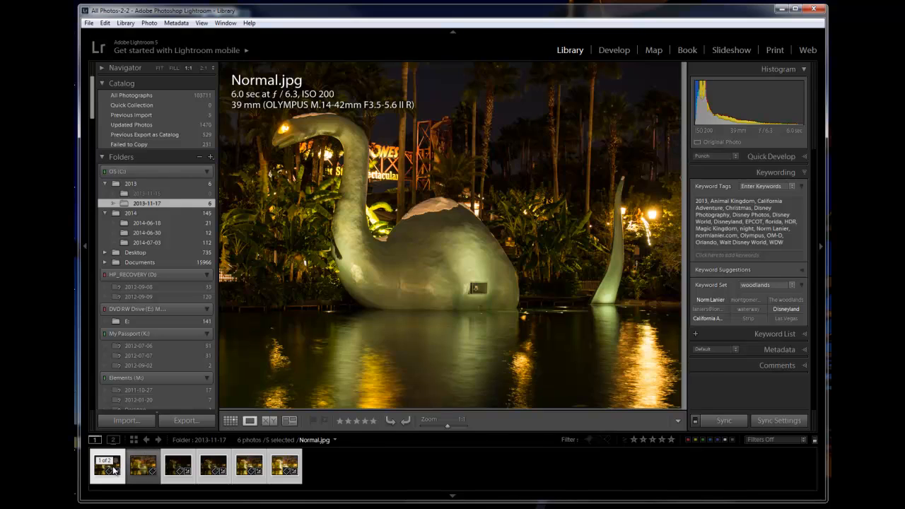
right_click(437, 228)
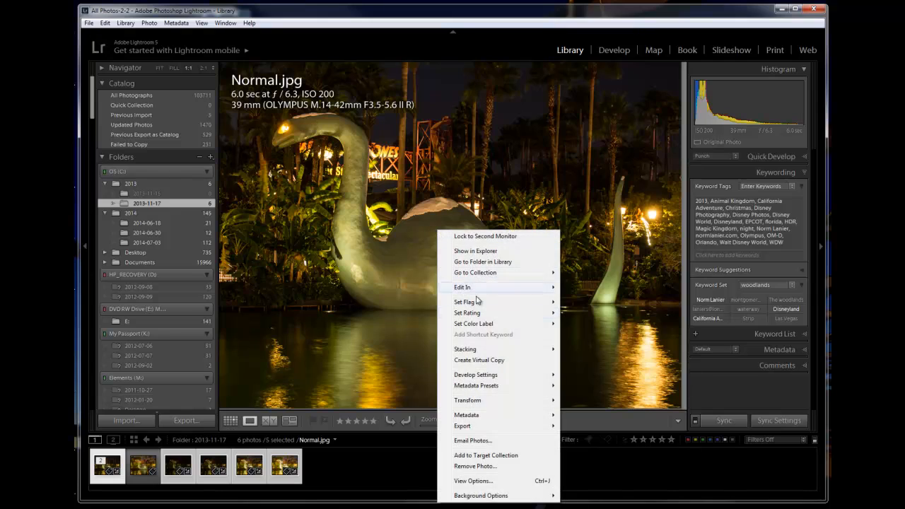
right_click(98, 469)
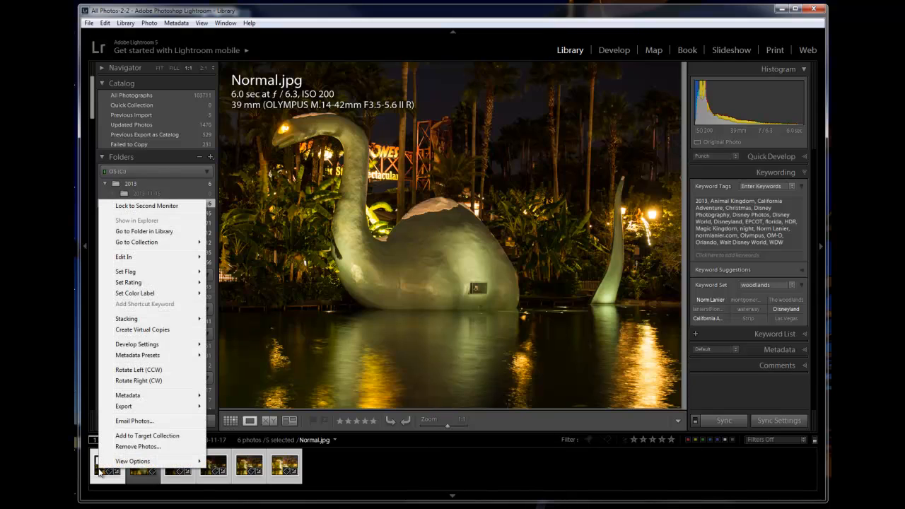
mouse_move(122, 408)
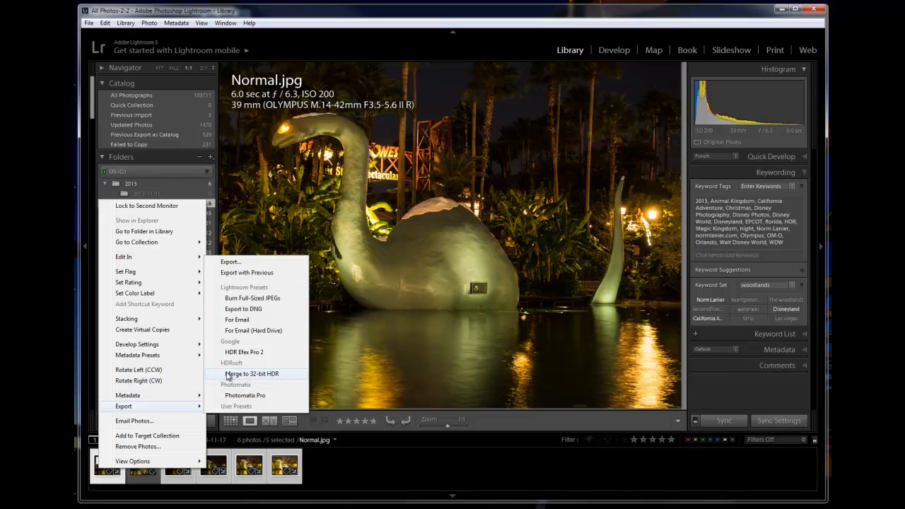
click(268, 373)
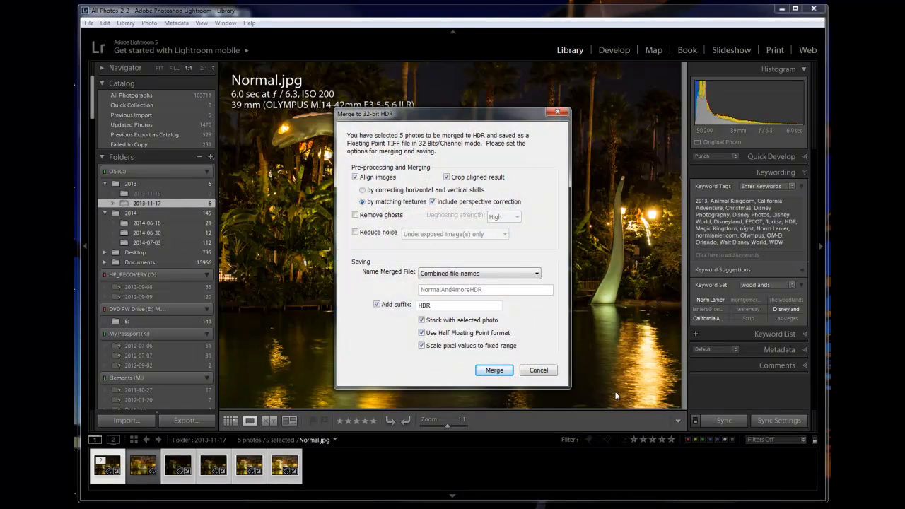
click(554, 372)
Merge the five selected exposures to a 32-bit HDR, aligned by matching features and cropped, using combined file names with the suffix HDR.
right_click(460, 233)
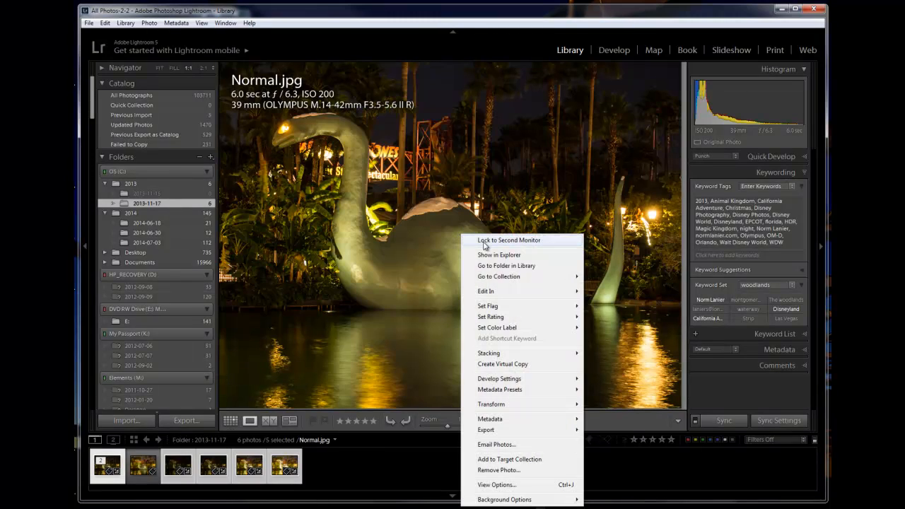
mouse_move(501, 430)
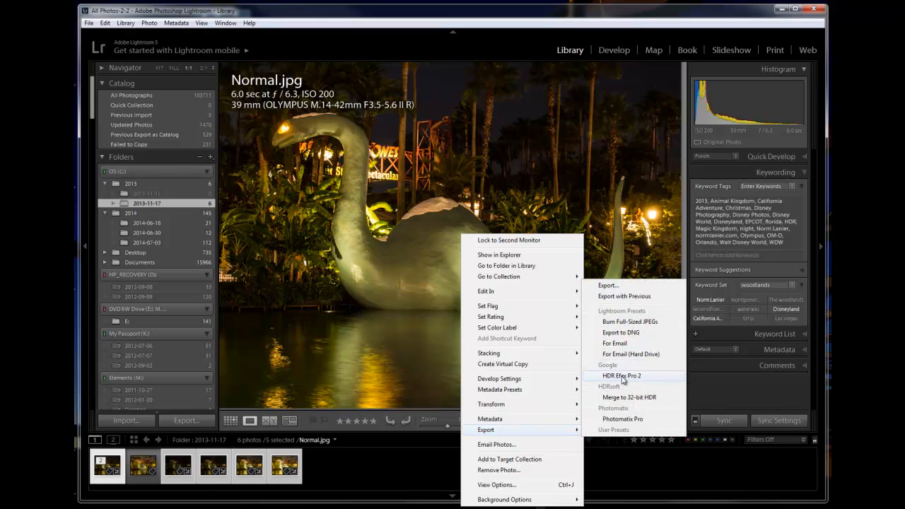
click(627, 398)
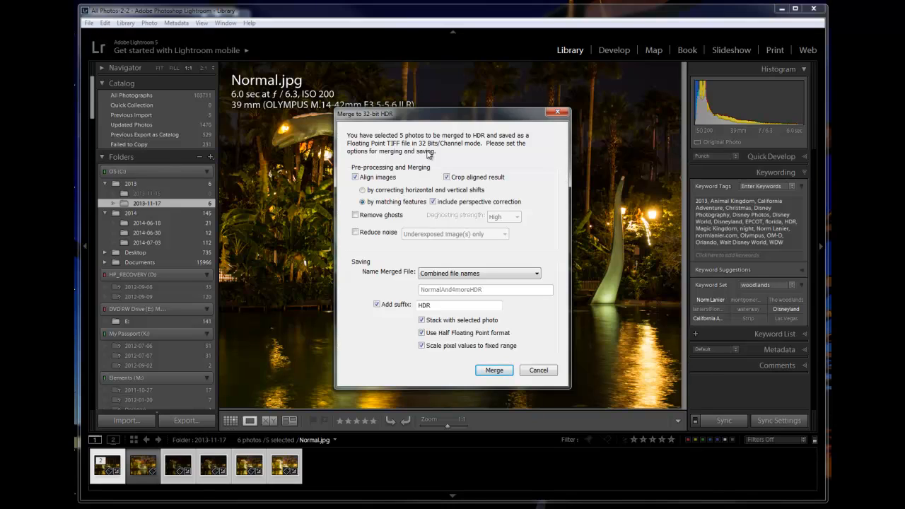
mouse_move(416, 184)
mouse_move(506, 182)
double_click(427, 305)
click(498, 370)
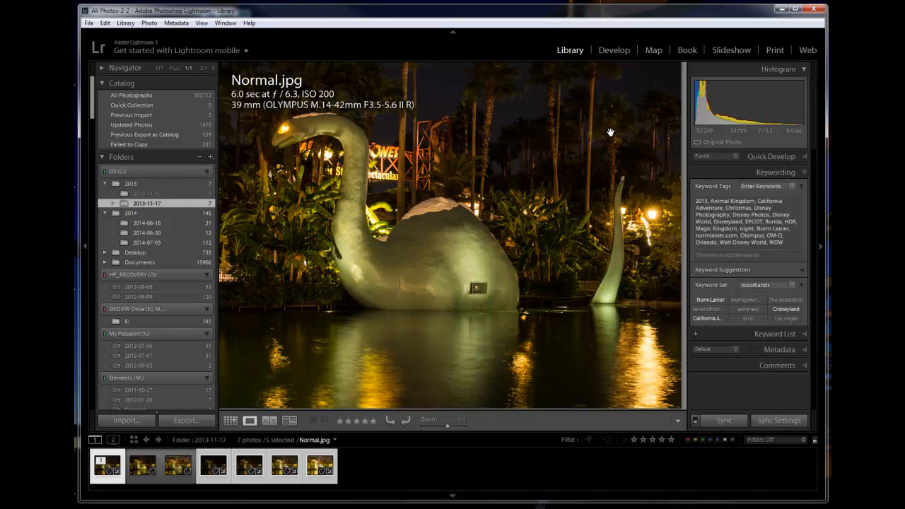
Compare the newly merged NormalAnd4moreHDR-2.tif with the original exposure Normal.jpg.
click(150, 456)
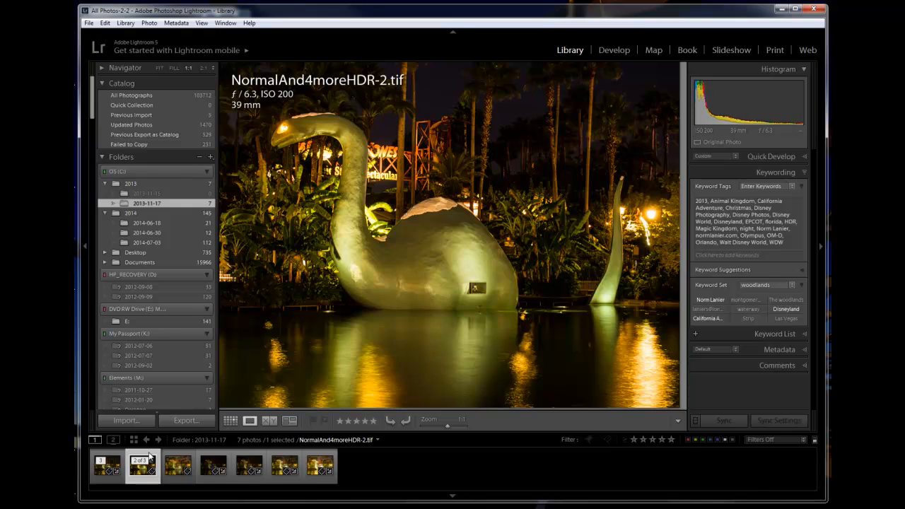
click(109, 454)
click(136, 451)
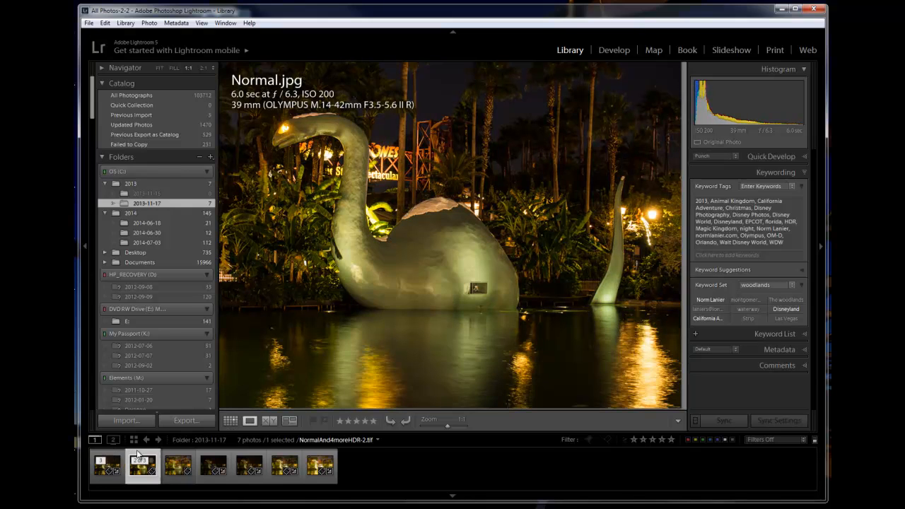
click(115, 454)
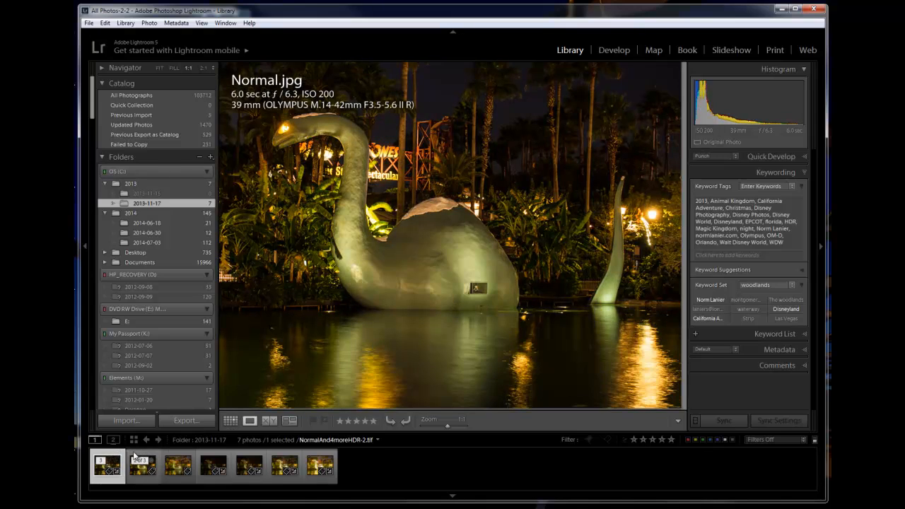
click(135, 456)
click(102, 458)
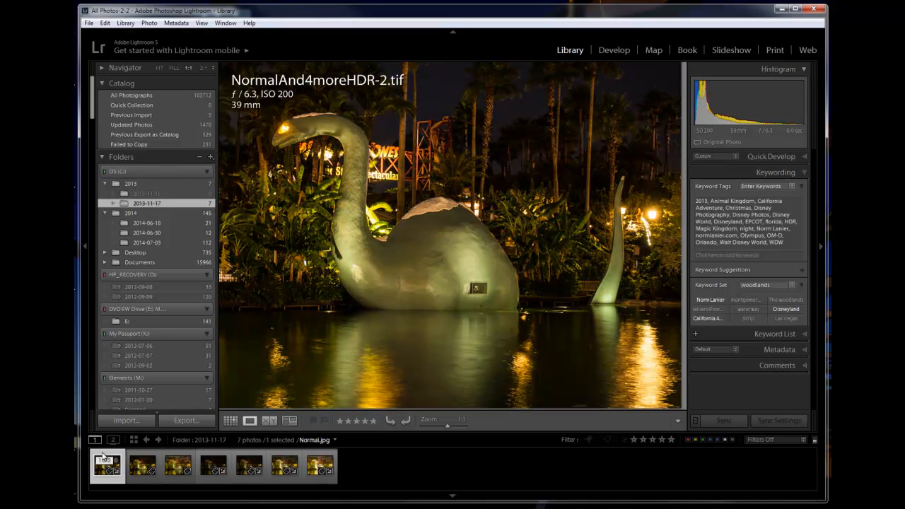
click(152, 458)
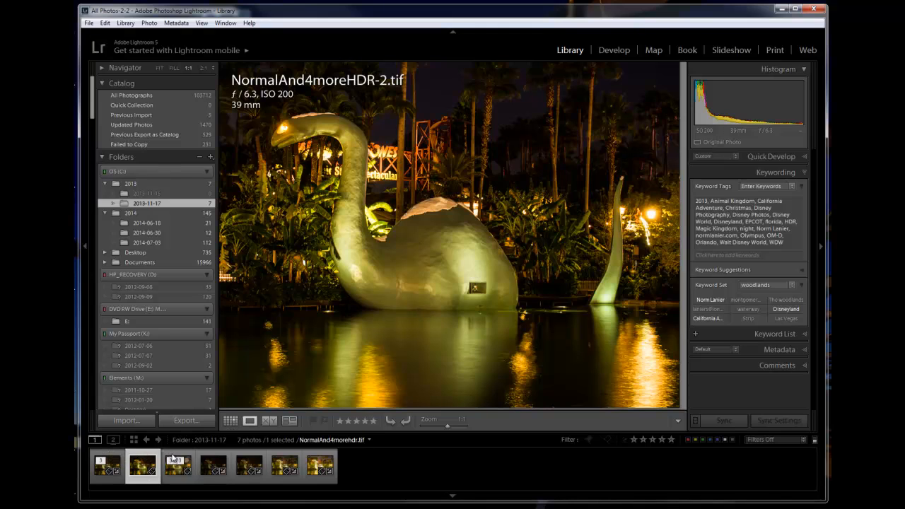
Compare the finished NormalAnd4morehdr.tif with Normal.jpg.
click(178, 463)
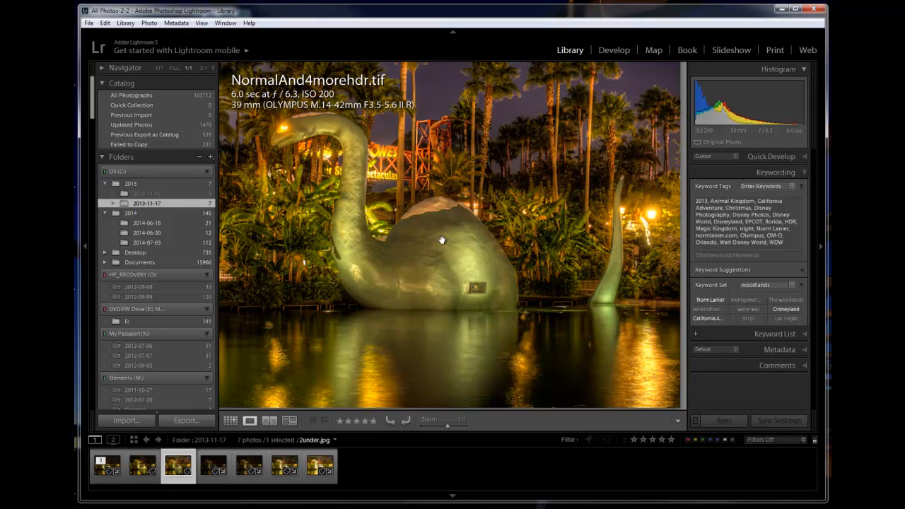
click(121, 458)
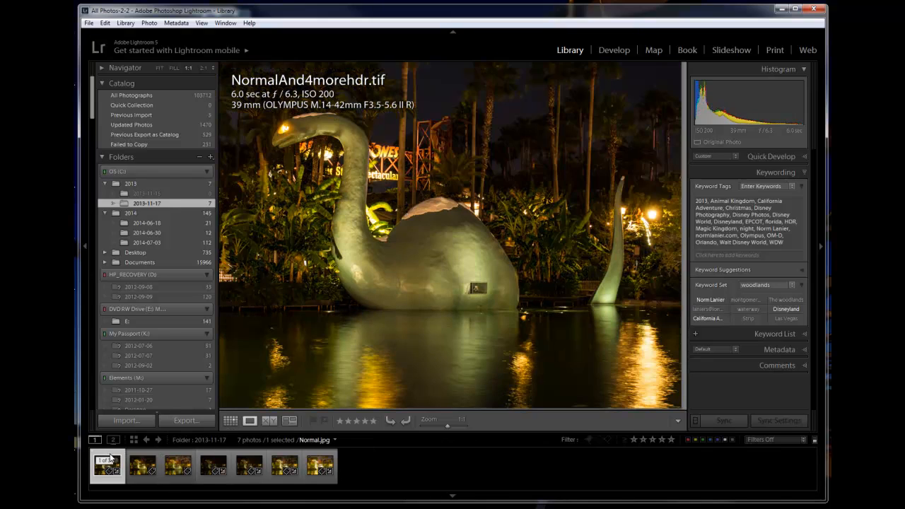
click(178, 465)
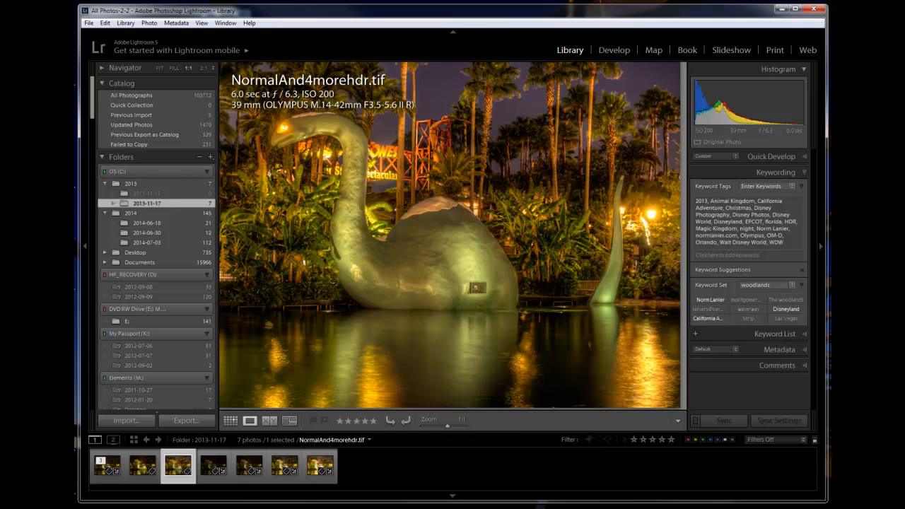
key(ctrl+e)
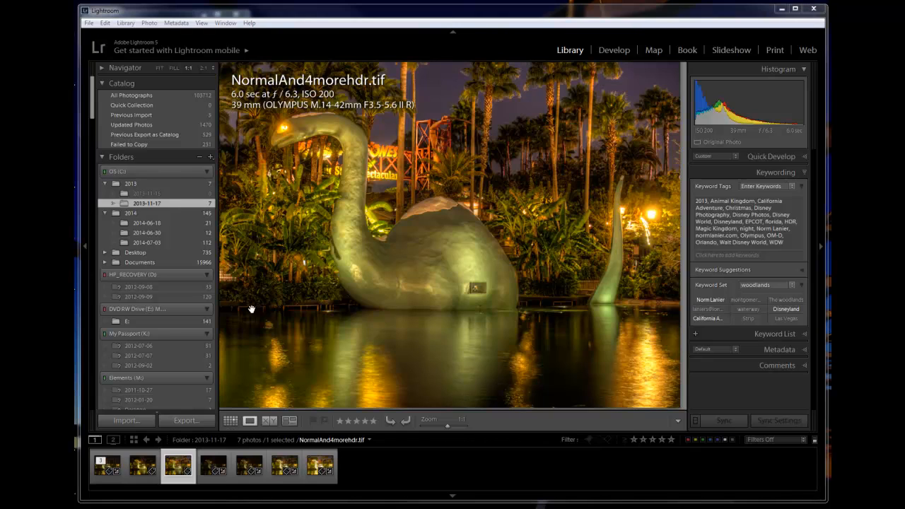
View the unedited merged HDR-2 file, followed by each of the five bracketed source exposures.
click(143, 458)
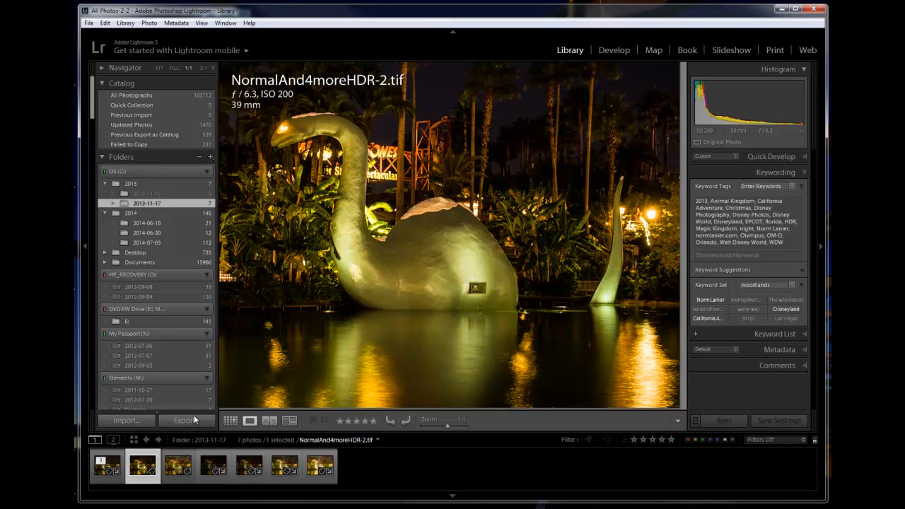
click(106, 458)
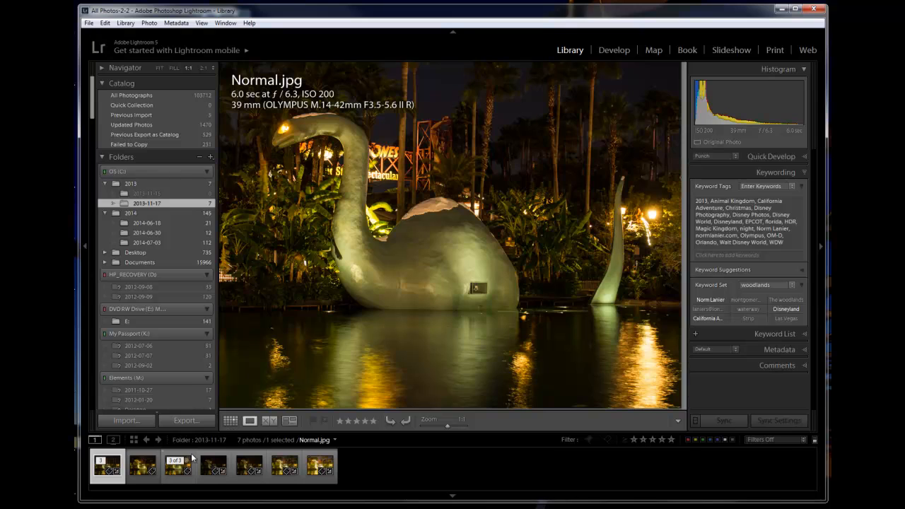
click(212, 460)
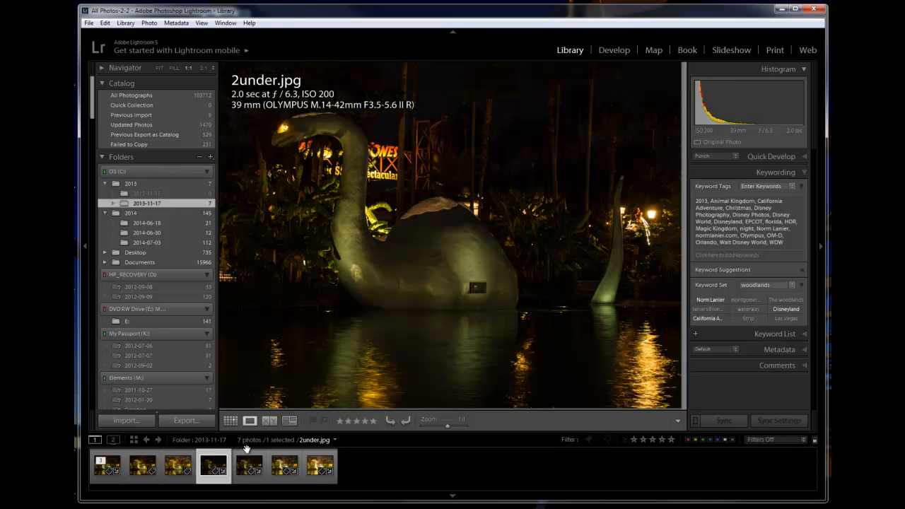
click(249, 463)
click(284, 463)
click(330, 452)
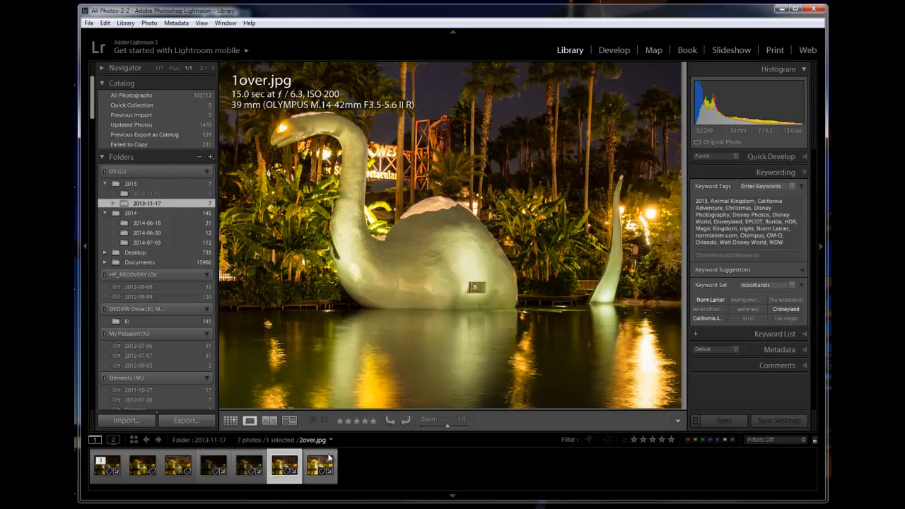
Compare NormalAnd4moreHDR-2.tif with the exposures 2over.jpg and 2under.jpg, ending with the merged HDR file selected.
click(142, 459)
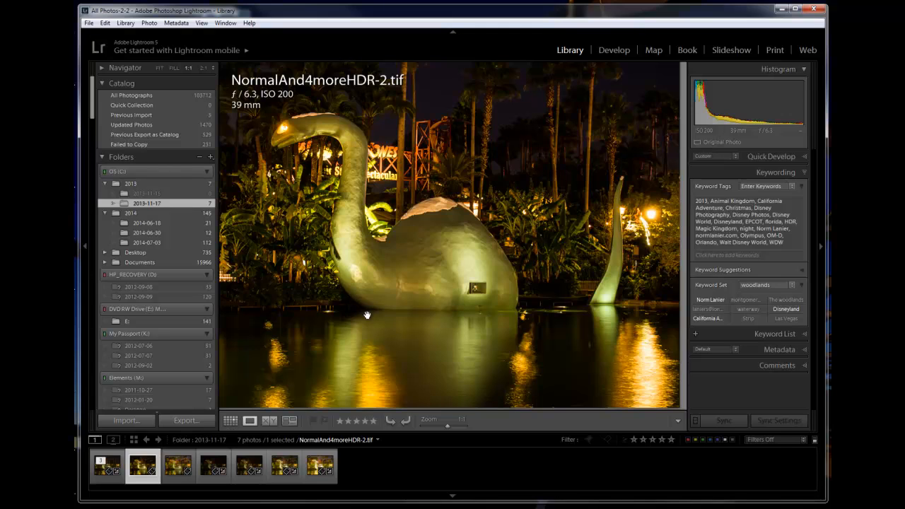
click(325, 468)
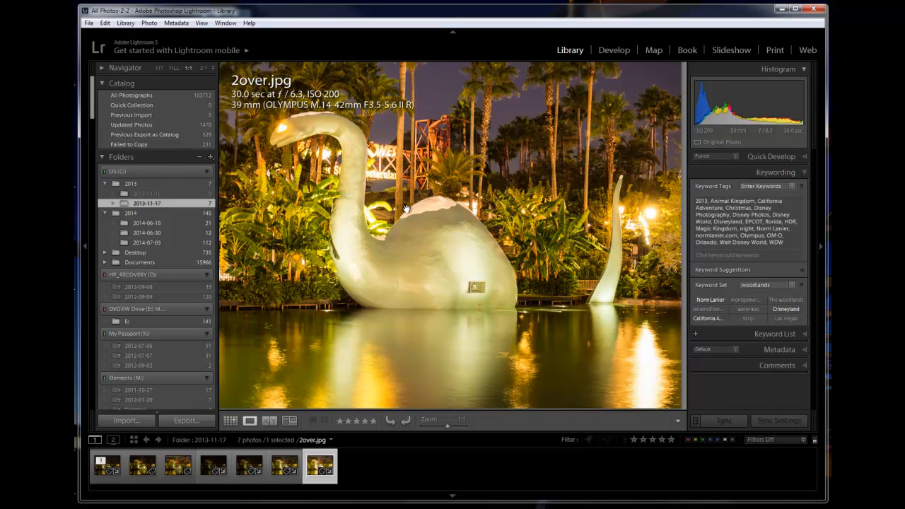
click(209, 468)
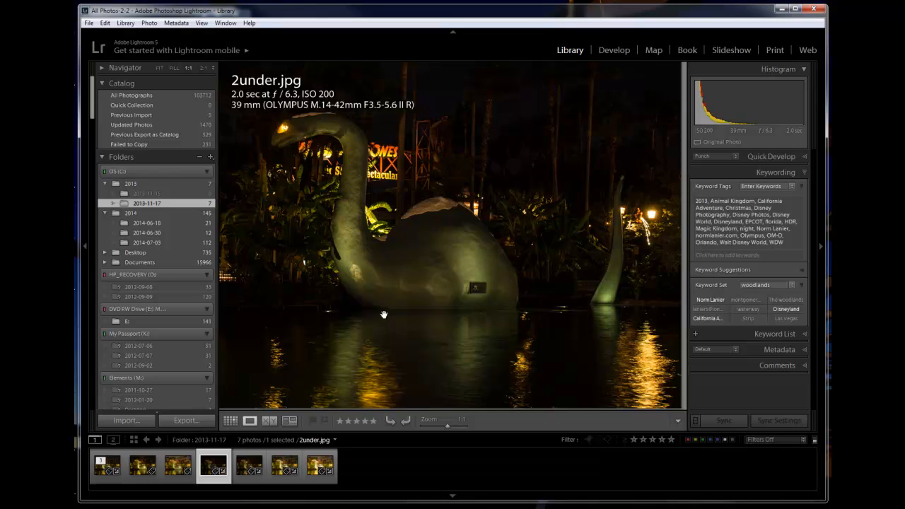
click(142, 463)
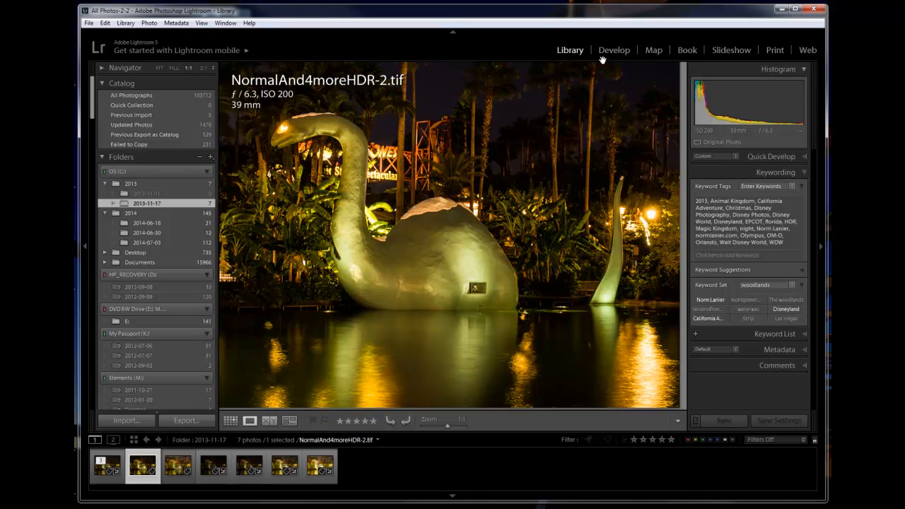
Take NormalAnd4moreHDR-2.tif into Develop, apply the Auto white balance, and adjust its temperature to 4500.
click(622, 51)
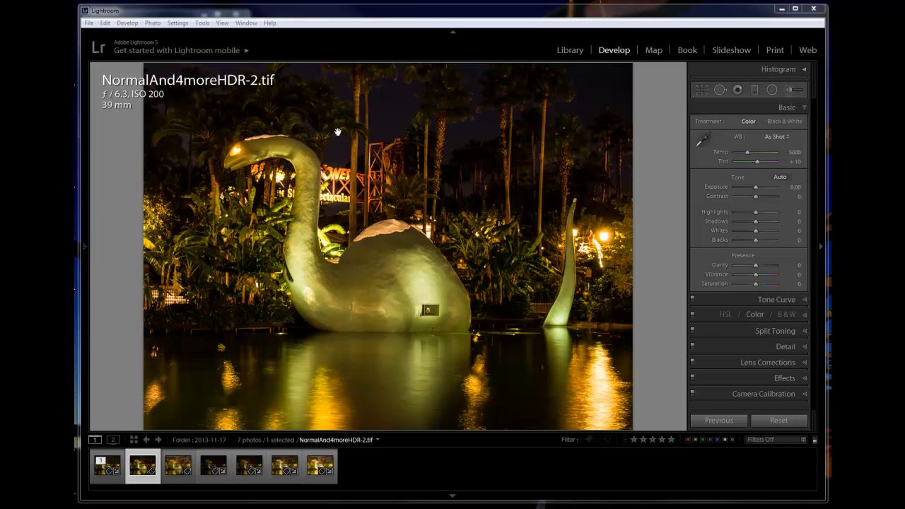
click(775, 138)
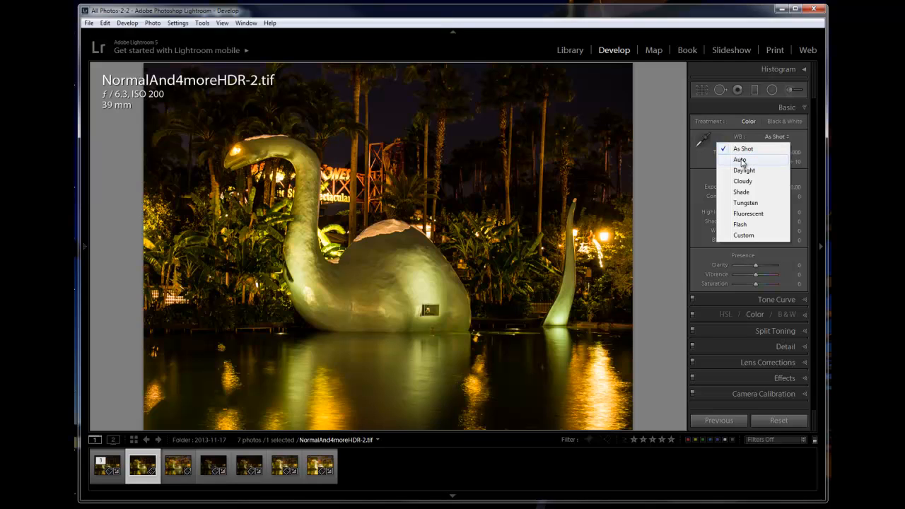
click(740, 161)
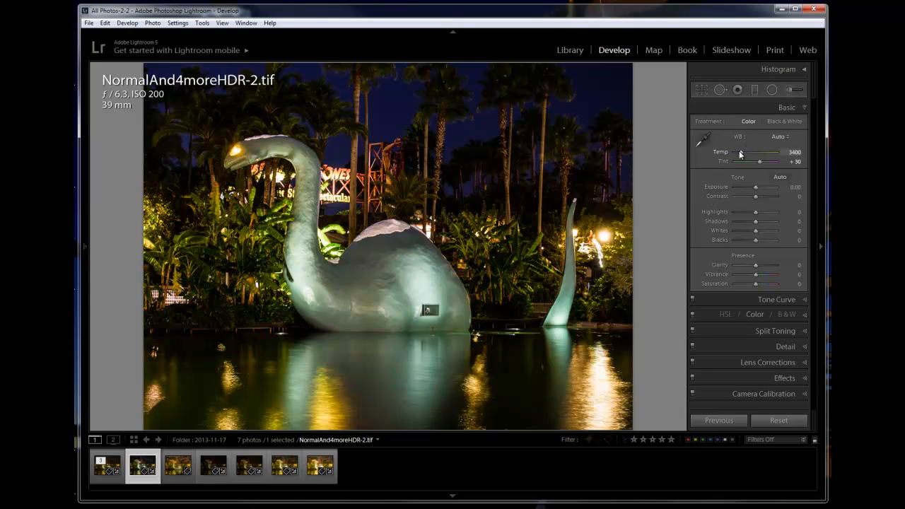
drag(740, 152, 741, 155)
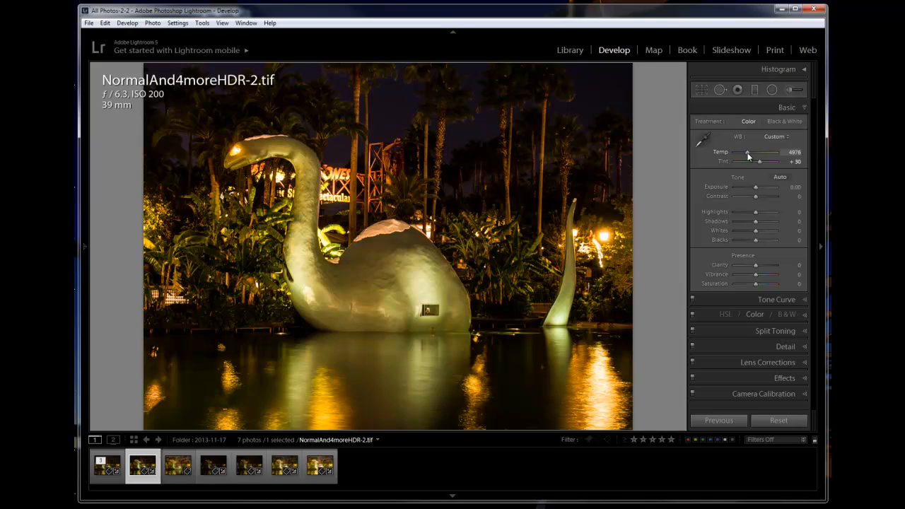
drag(748, 156, 746, 156)
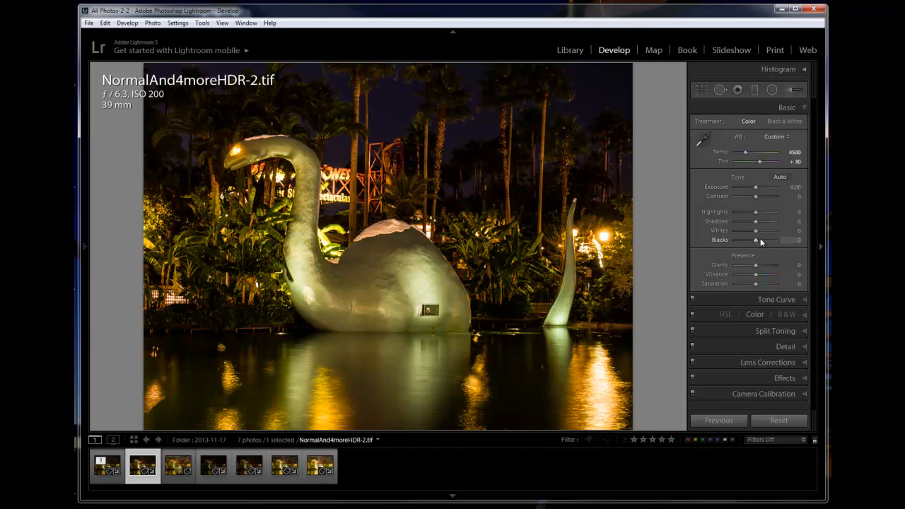
Apply automatic tone correction and refine it with Exposure +0.71, Highlights -50 and Shadows +64.
click(780, 177)
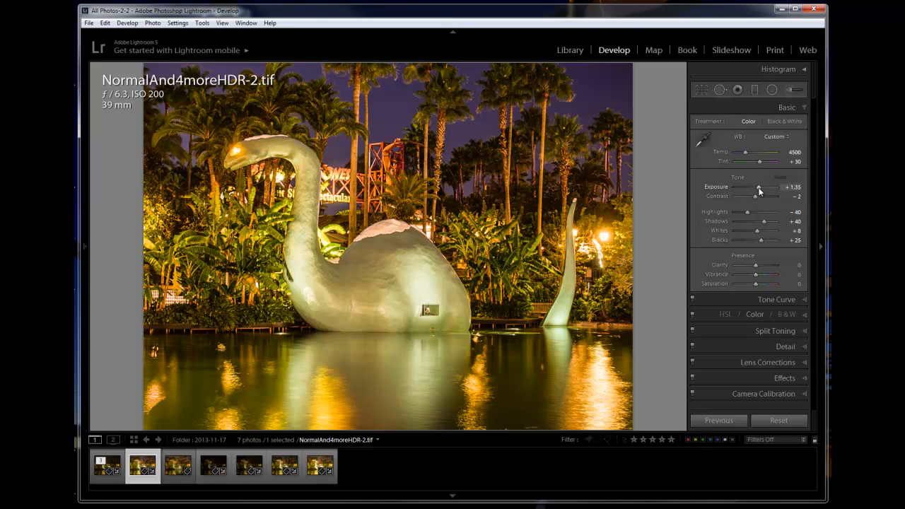
drag(759, 190, 758, 189)
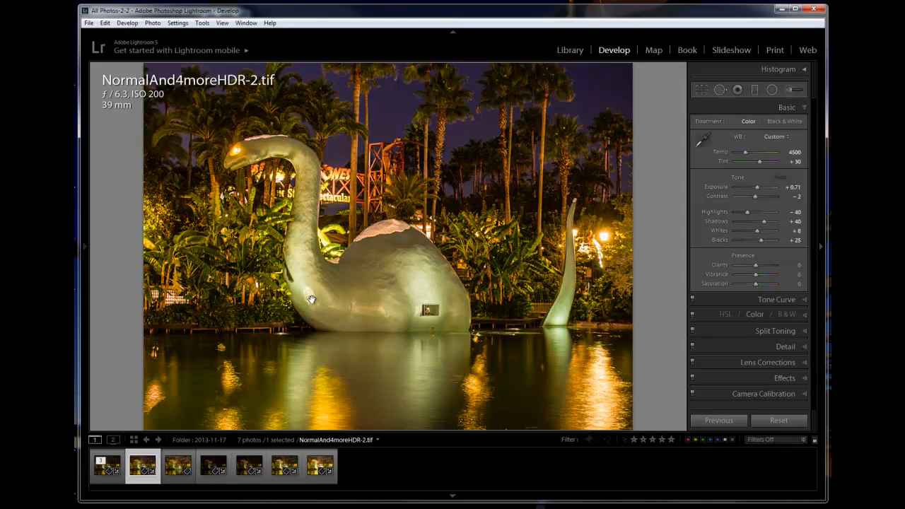
double_click(718, 211)
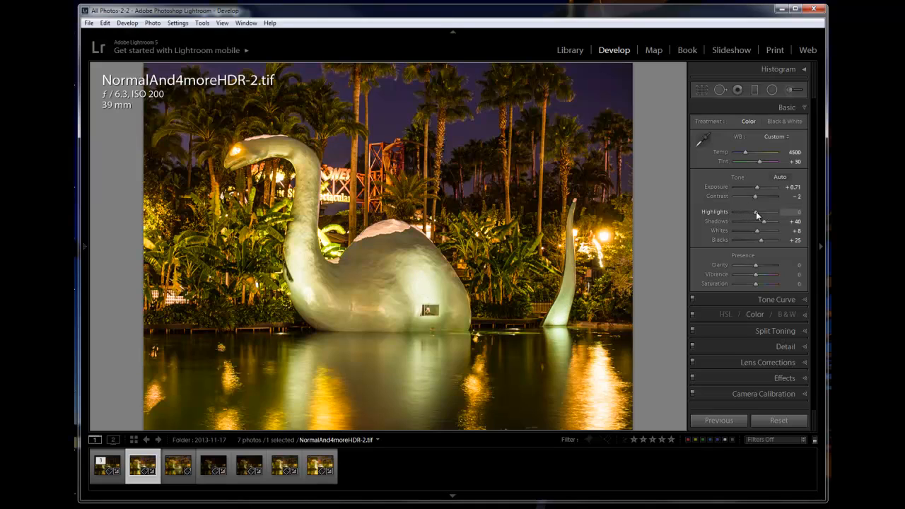
drag(756, 211, 743, 211)
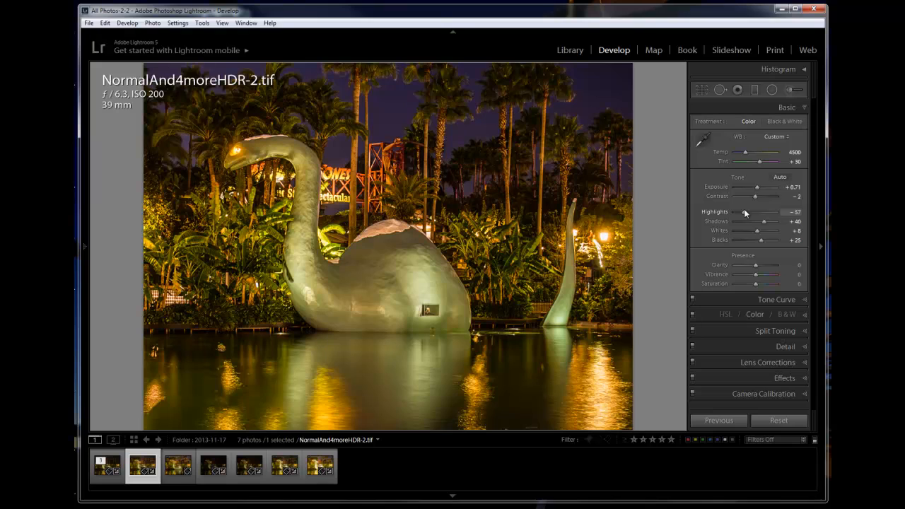
drag(744, 210, 744, 211)
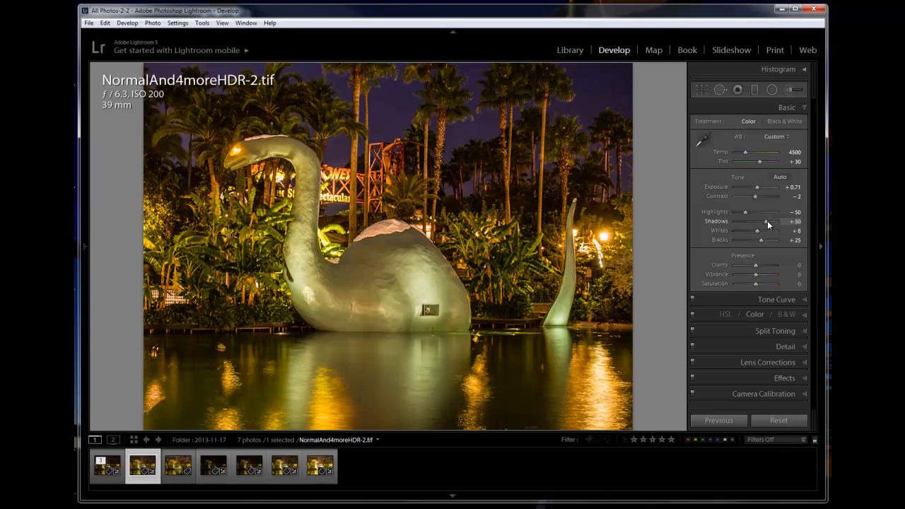
drag(768, 223, 775, 229)
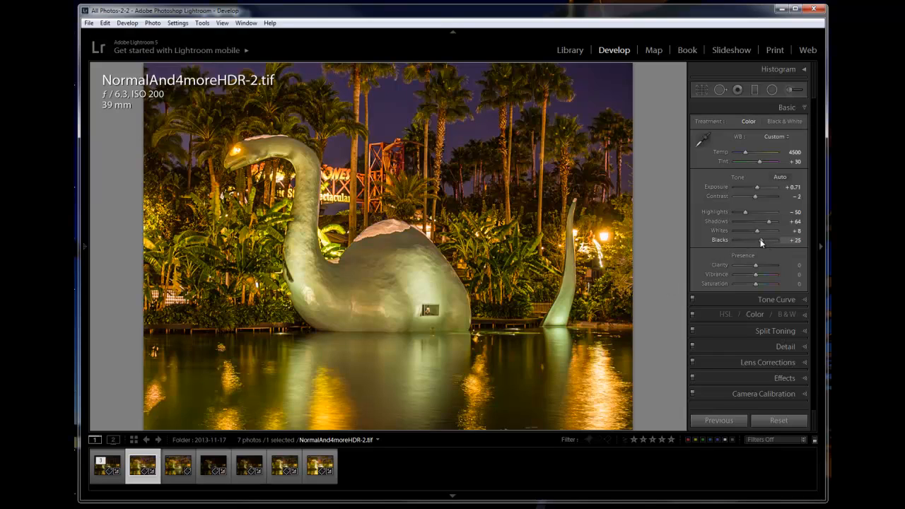
Set Blacks to +40 and try out a Clarity increase, returning Clarity to 0.
drag(759, 239, 782, 241)
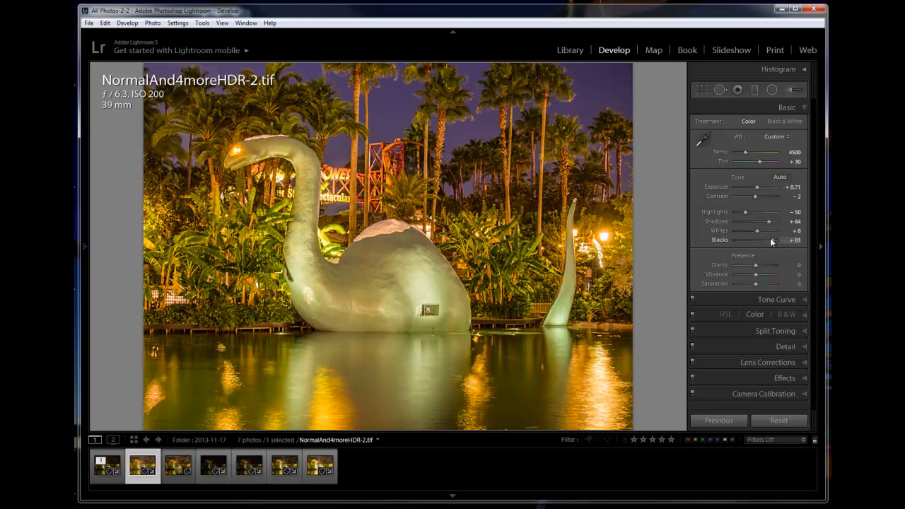
drag(771, 242, 762, 238)
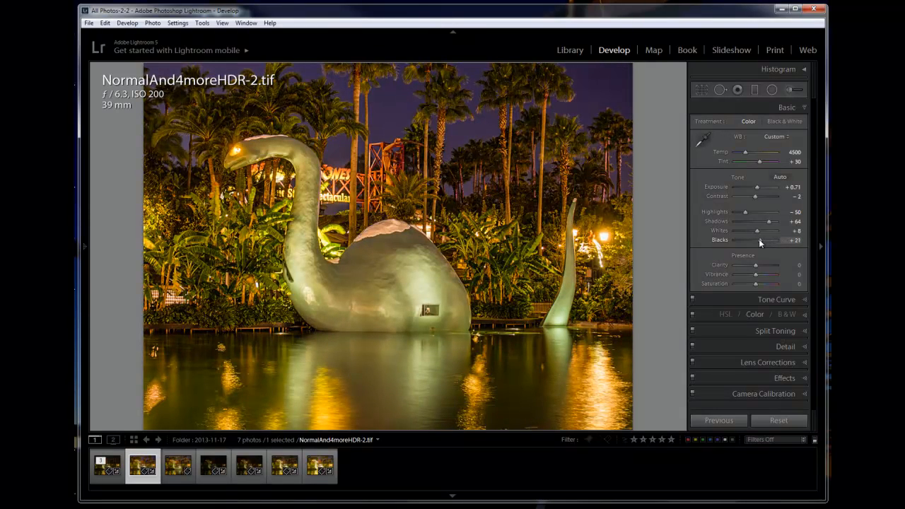
drag(760, 242, 757, 240)
mouse_move(755, 267)
mouse_down()
mouse_move(770, 266)
mouse_move(761, 265)
mouse_up()
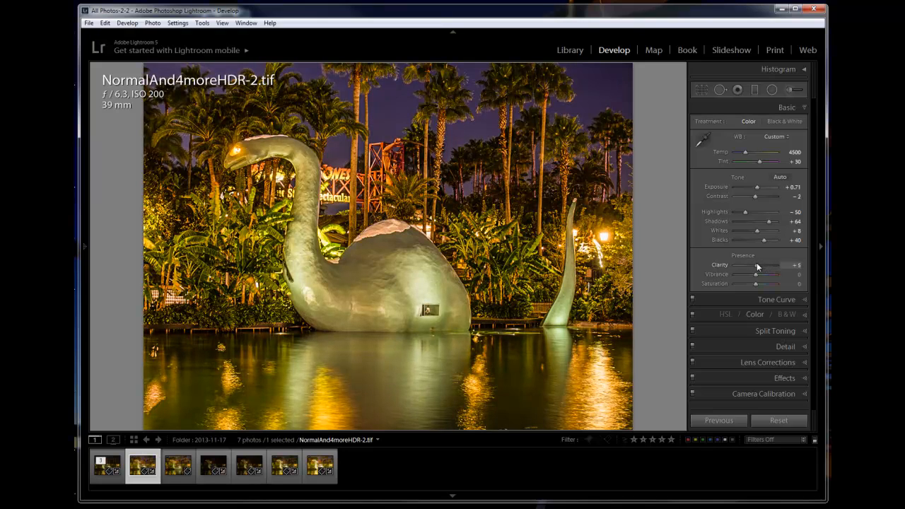
drag(758, 266, 759, 266)
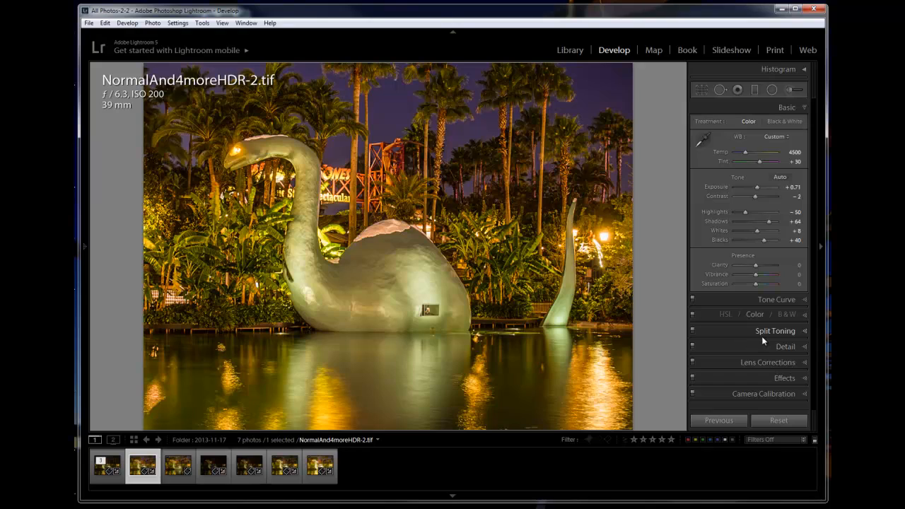
Try sharpening at 41 and luminance noise reduction at 23, and restore both to their defaults.
click(801, 347)
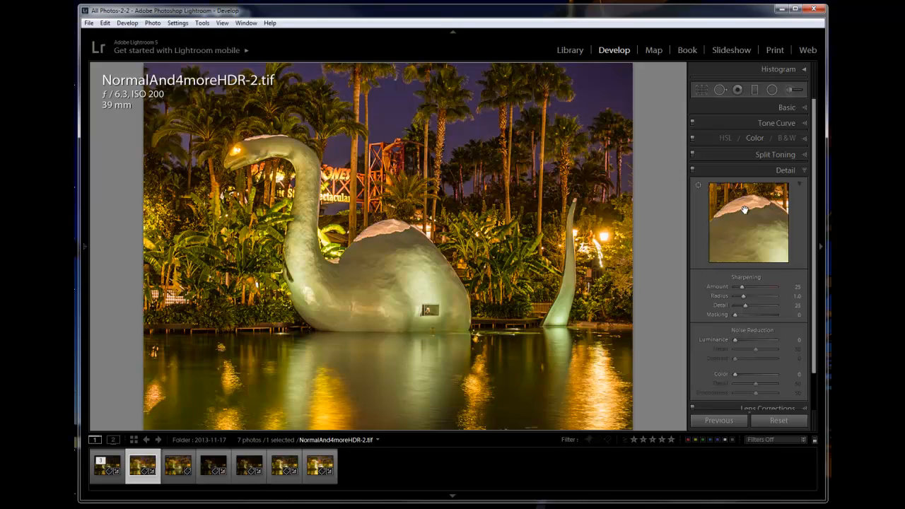
click(375, 223)
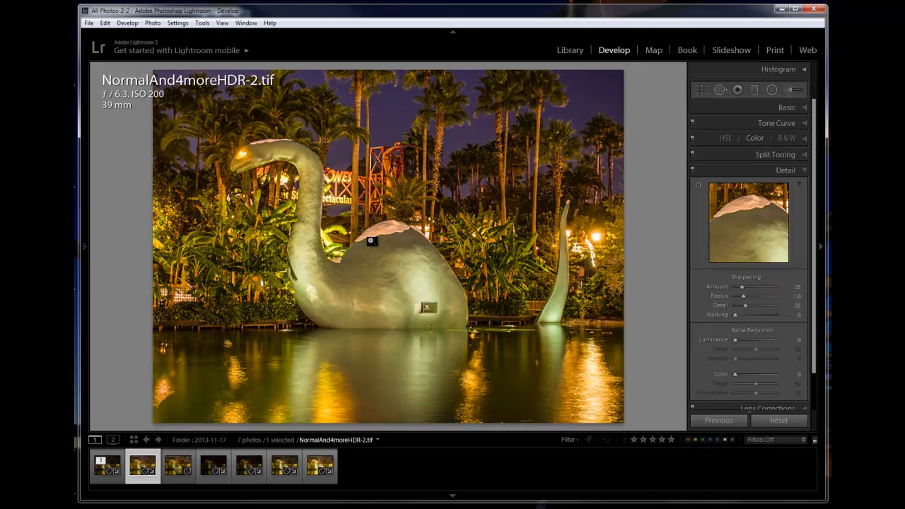
click(375, 226)
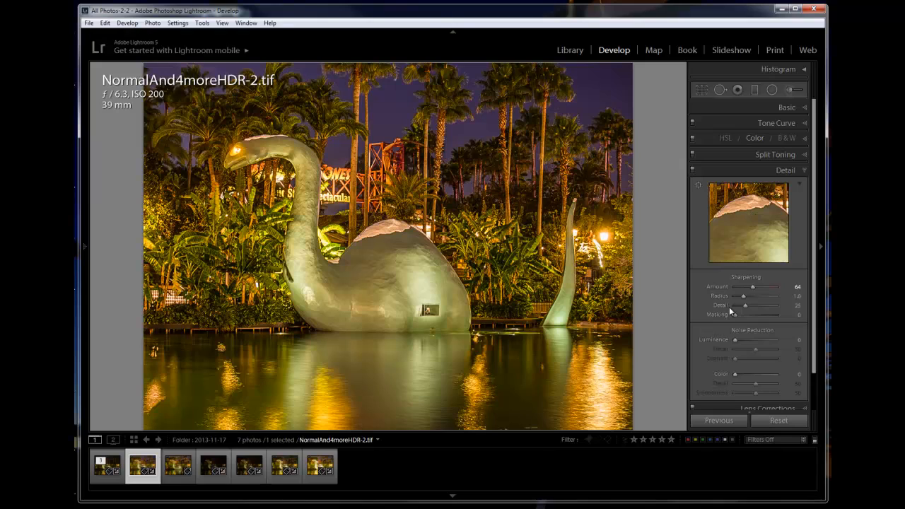
click(746, 287)
drag(753, 340, 744, 340)
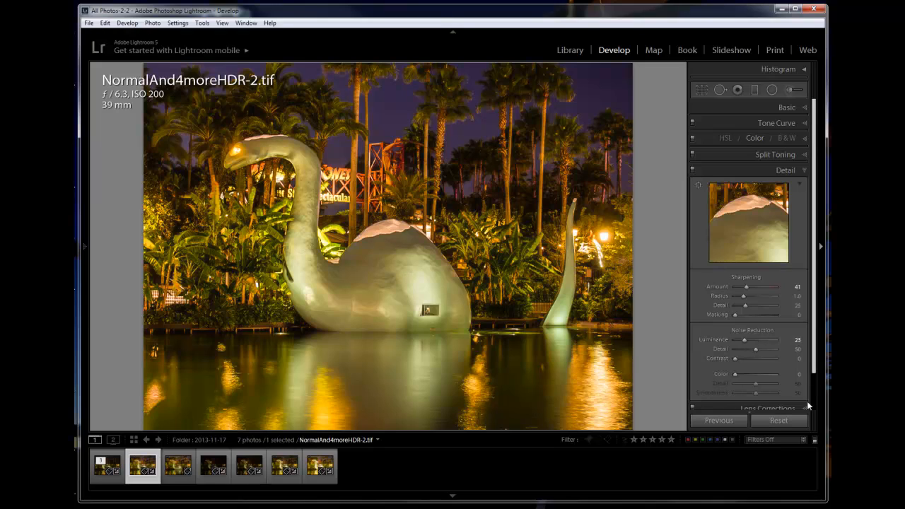
double_click(723, 287)
double_click(715, 340)
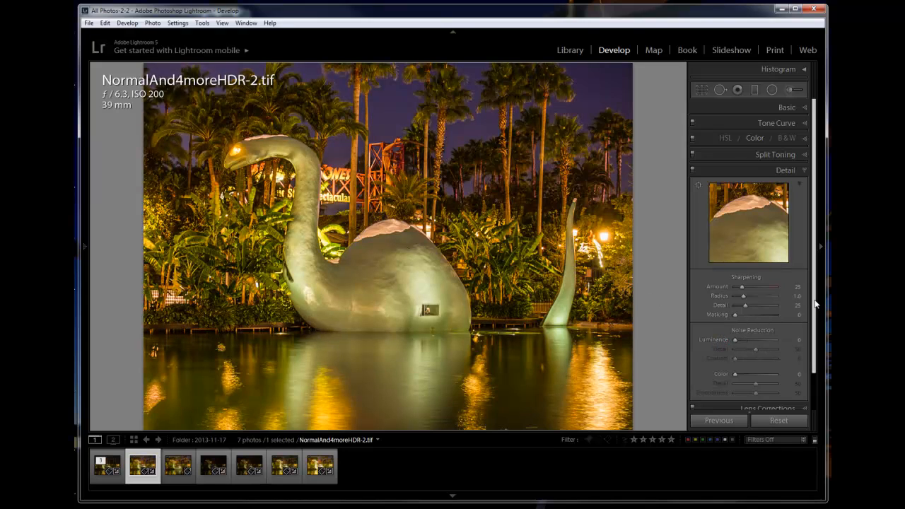
Darken the photo's edges with a Highlight Priority post-crop vignette, trying lighter and stronger amounts and ending at -38.
drag(815, 304, 814, 357)
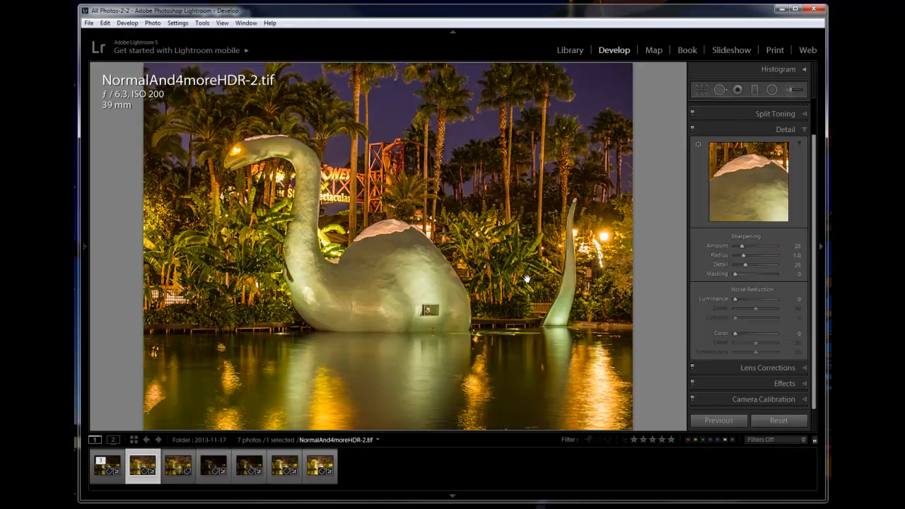
click(802, 383)
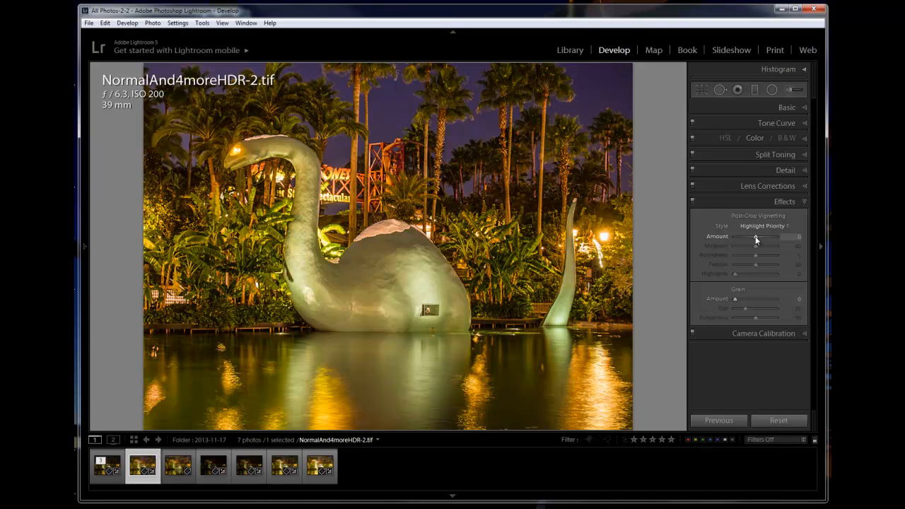
mouse_move(755, 236)
mouse_down()
mouse_move(778, 234)
mouse_move(764, 236)
mouse_up()
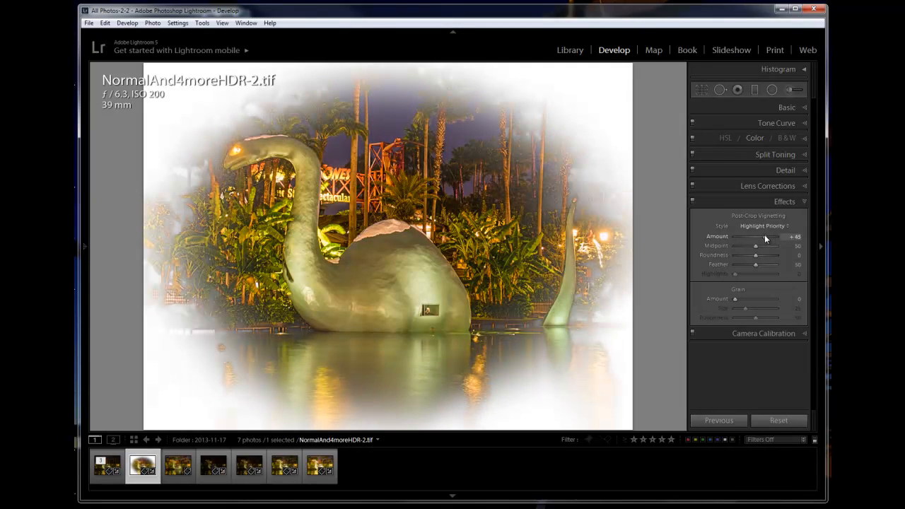
mouse_move(764, 236)
mouse_down()
mouse_move(744, 235)
mouse_move(752, 238)
mouse_up()
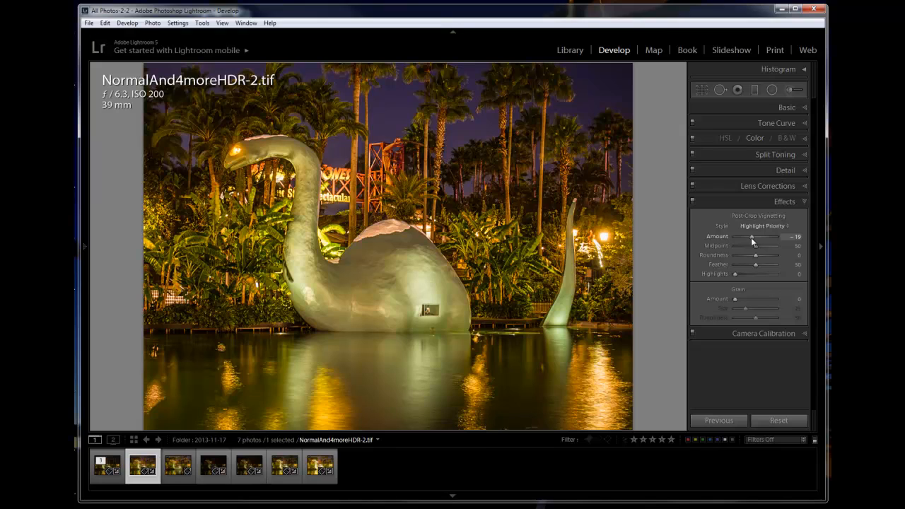
drag(749, 238, 747, 237)
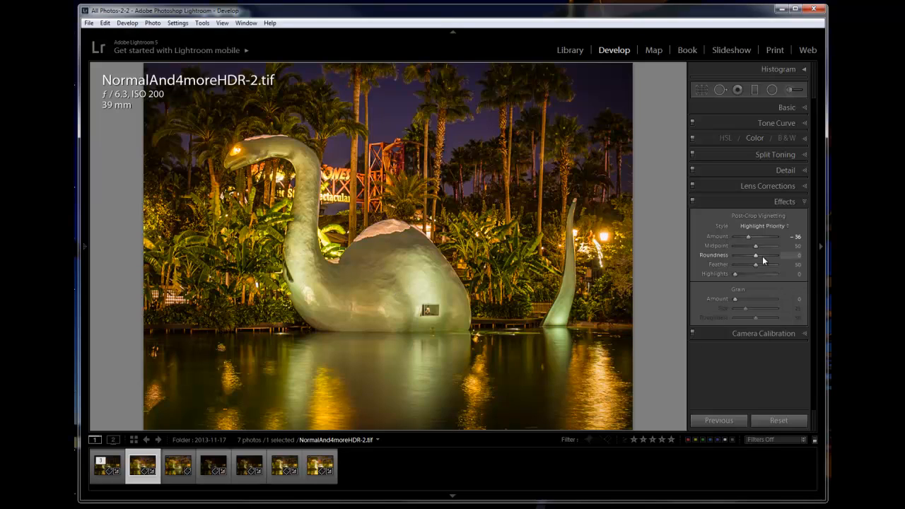
drag(748, 237, 733, 237)
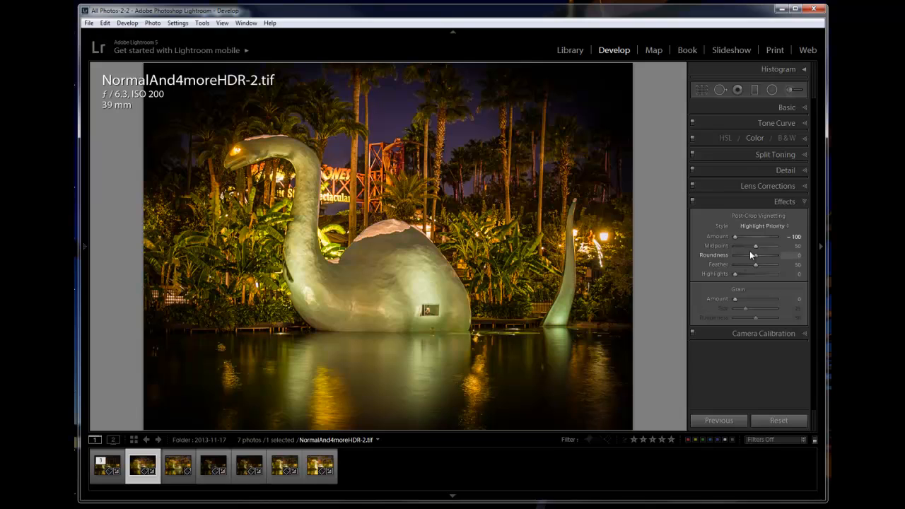
drag(735, 237, 742, 239)
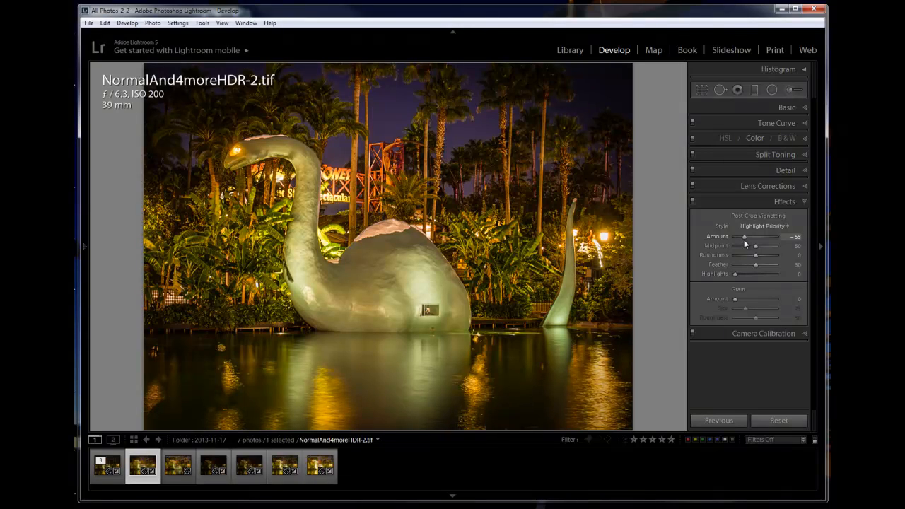
drag(743, 240, 747, 241)
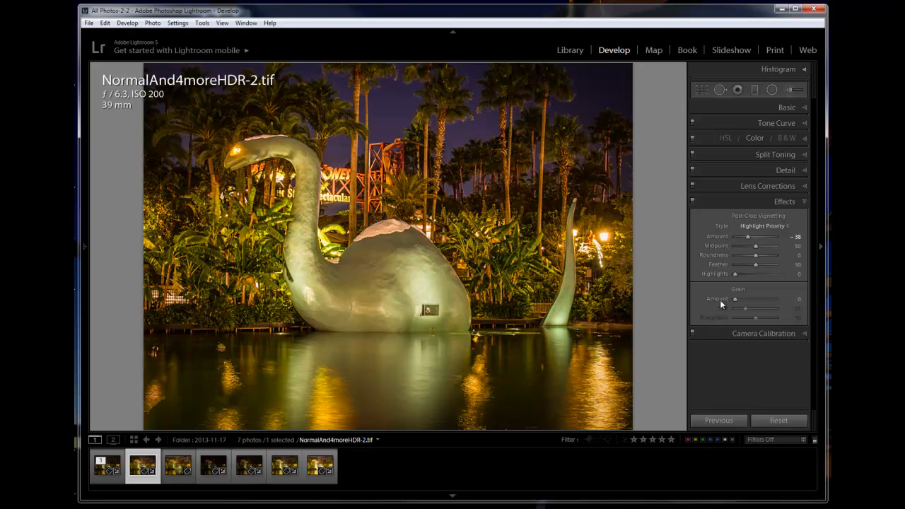
click(692, 333)
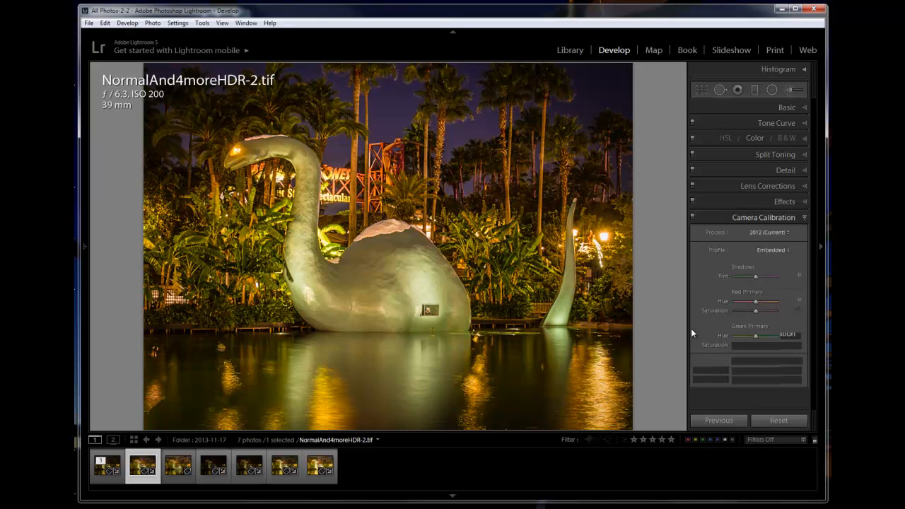
click(804, 218)
click(806, 201)
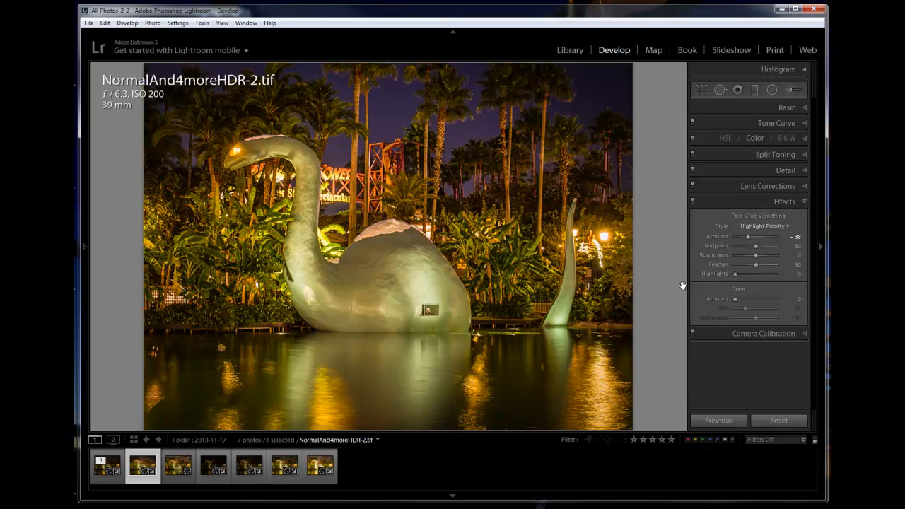
click(692, 333)
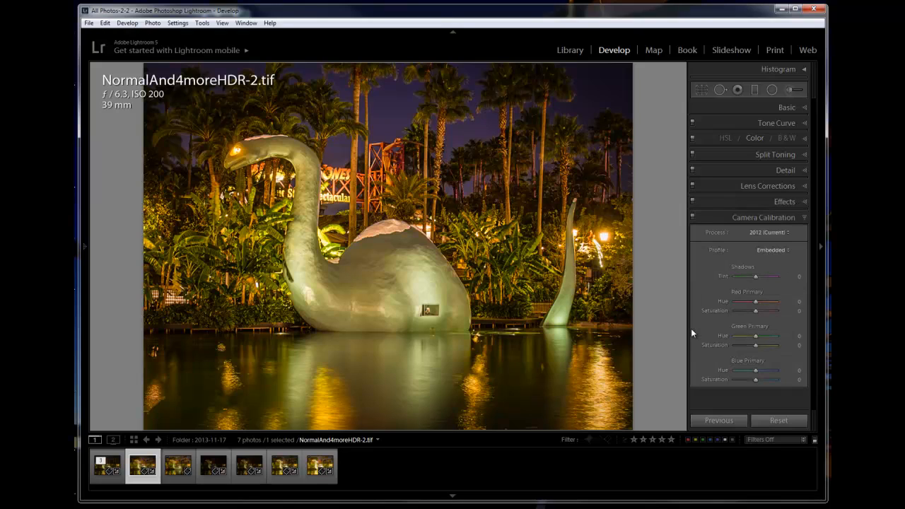
click(804, 215)
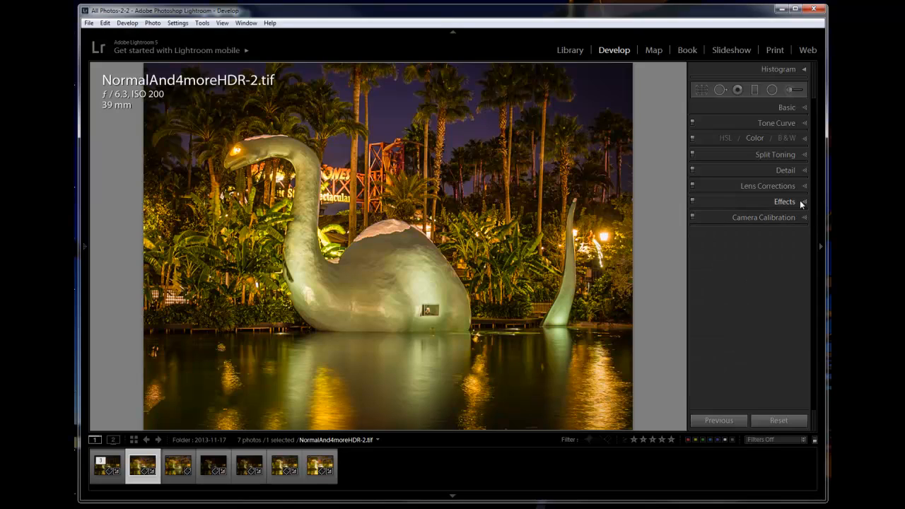
click(804, 202)
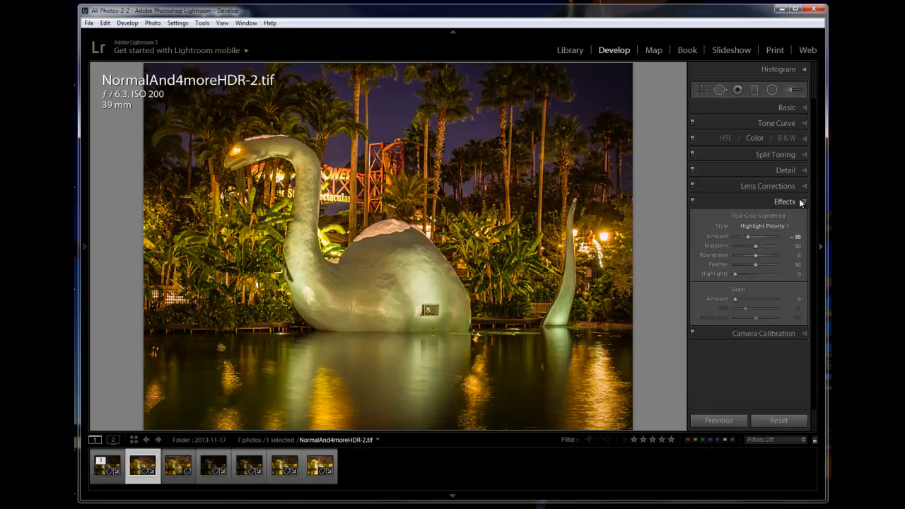
Compare the photo with and without the vignette by toggling the Effects adjustments, leaving them enabled.
click(692, 201)
click(692, 202)
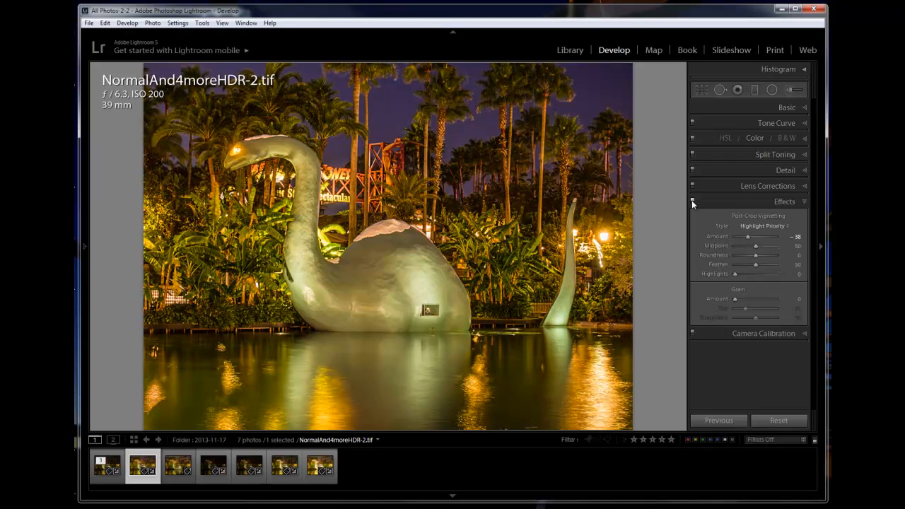
click(692, 201)
click(692, 202)
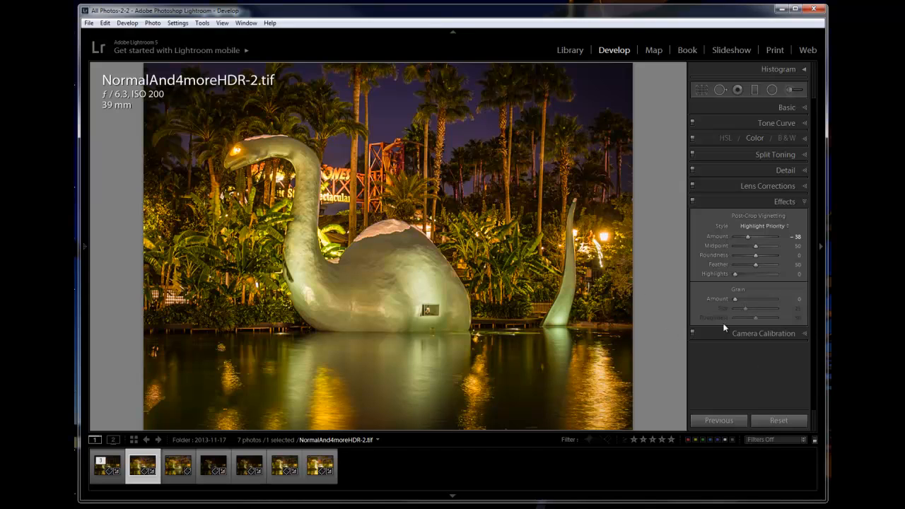
Switch the Effects adjustments off and on repeatedly to examine how the -38 vignette affects the photo's edges, leaving them on.
click(692, 201)
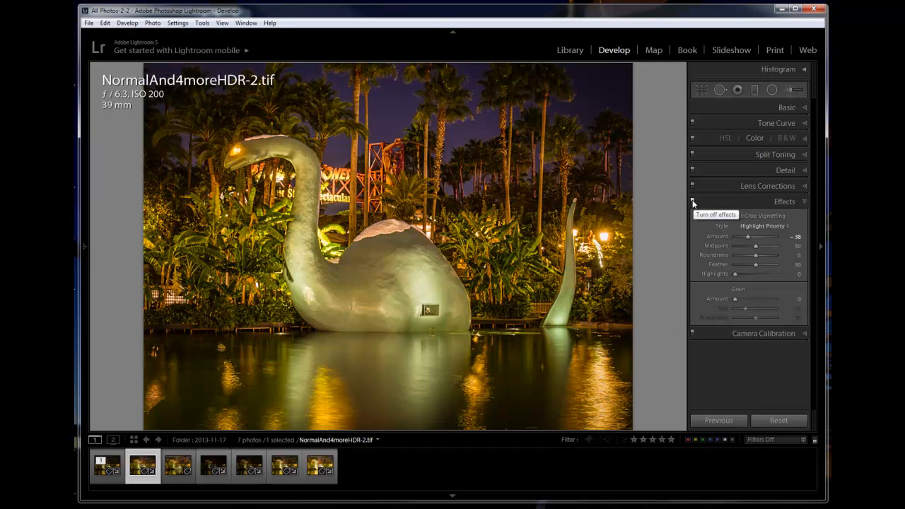
click(692, 201)
click(693, 201)
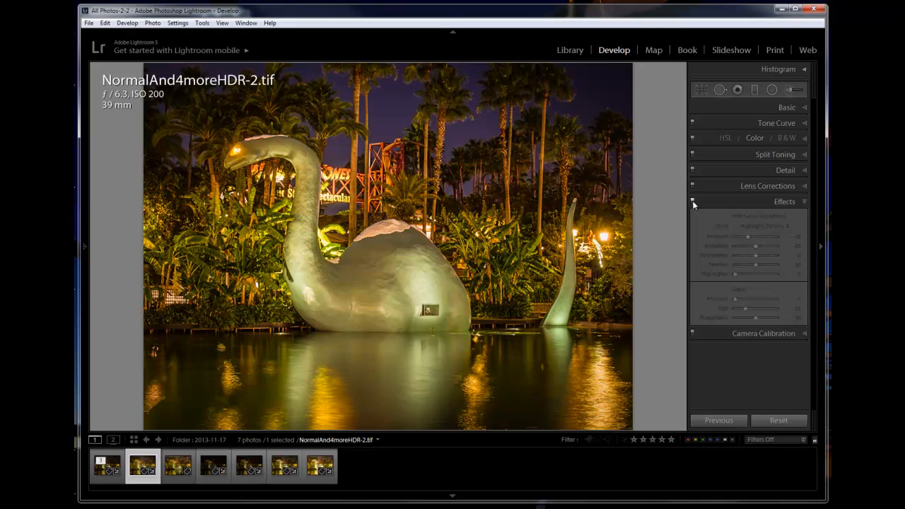
click(692, 201)
click(693, 201)
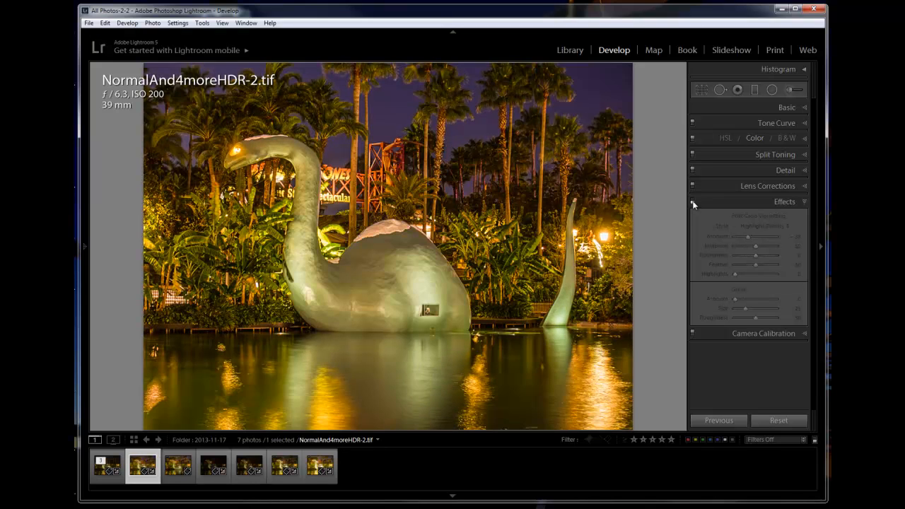
click(693, 201)
click(693, 202)
click(693, 201)
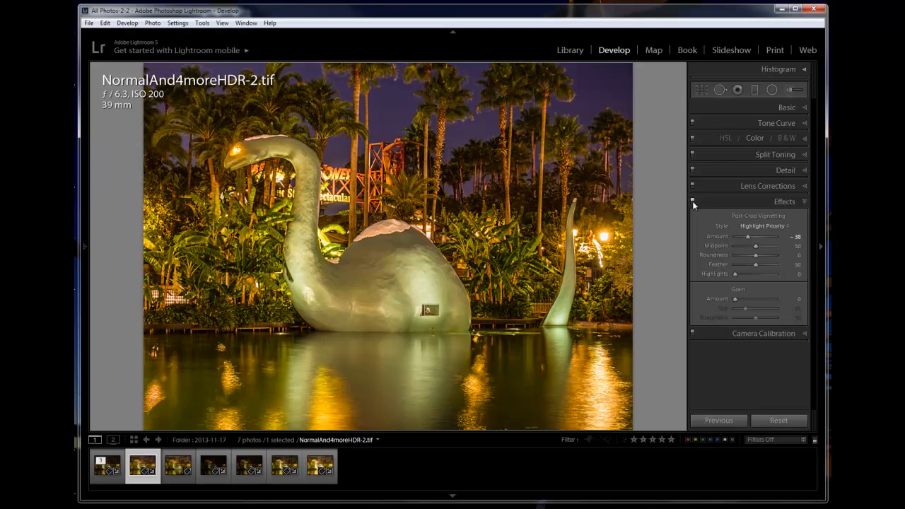
click(693, 202)
click(693, 201)
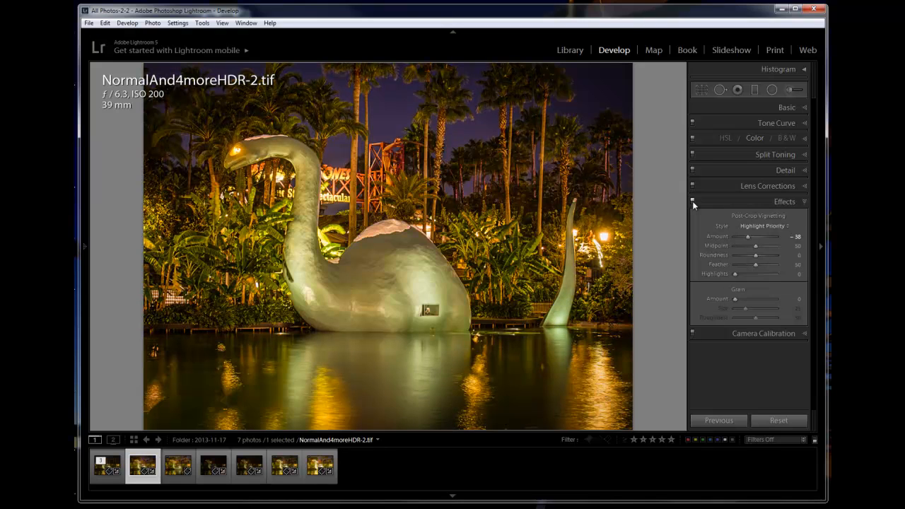
click(693, 202)
click(692, 201)
click(693, 202)
click(693, 201)
click(693, 200)
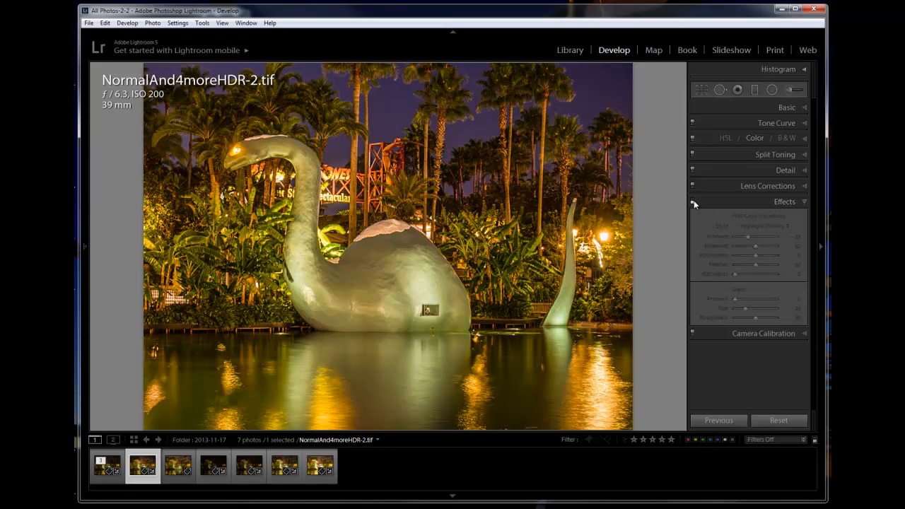
click(693, 200)
click(693, 200)
click(693, 200)
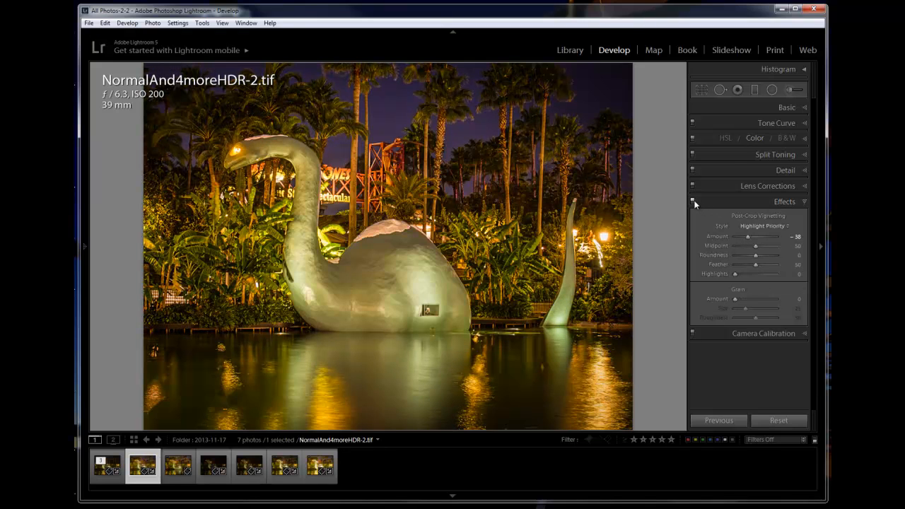
click(693, 200)
click(693, 201)
Set the vignette's Midpoint to 68, try Roundness at -48, and reset Roundness to 0.
drag(756, 246, 767, 253)
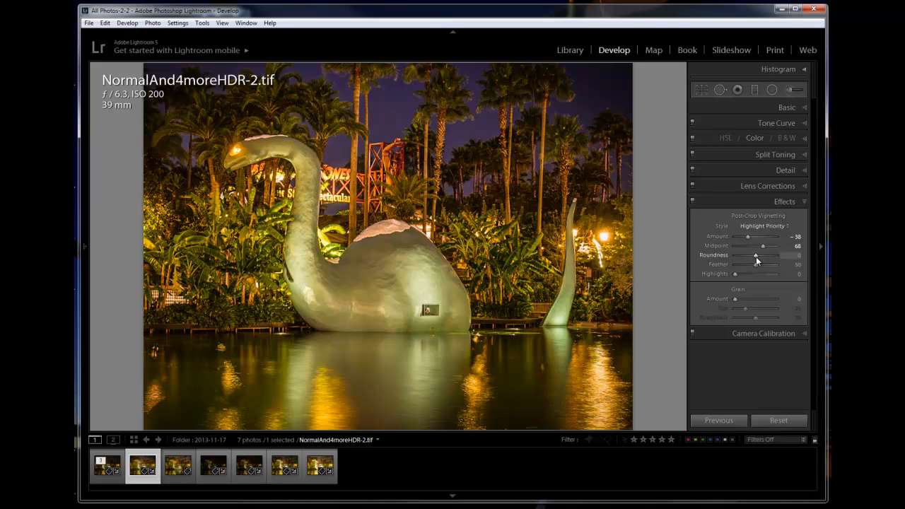
drag(755, 256, 735, 259)
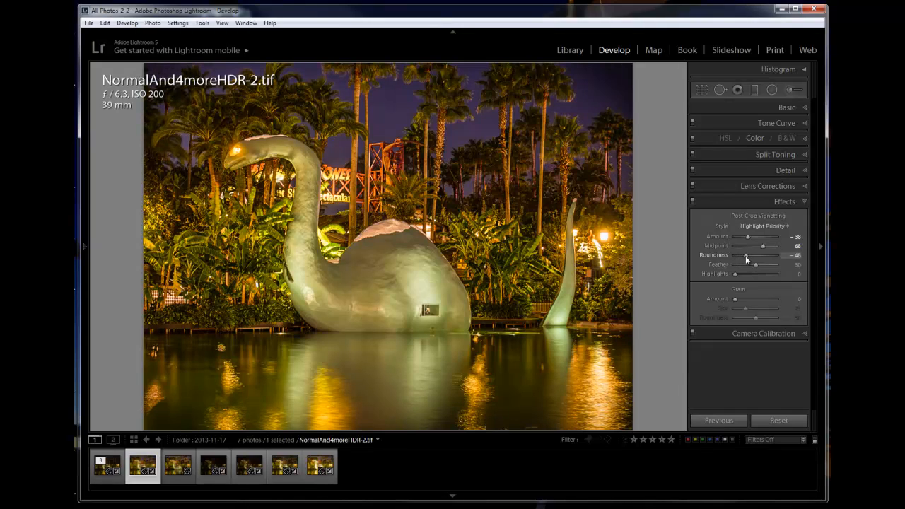
double_click(722, 256)
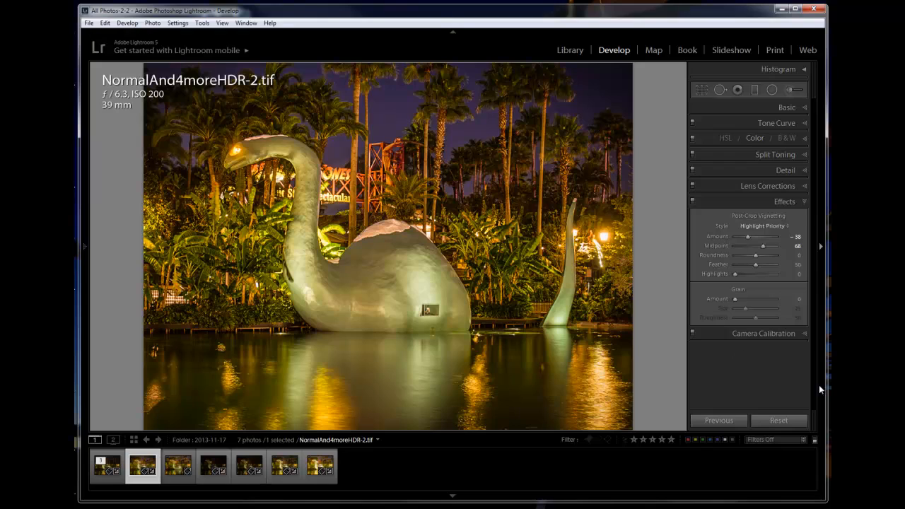
key(ctrl+e)
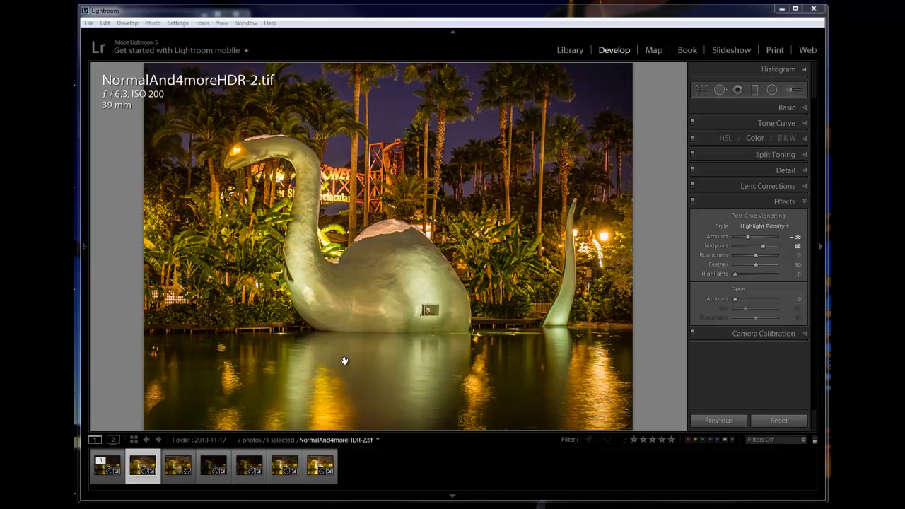
Compare NormalAnd4moreHDR-2.tif with NormalAnd4morehdr.tif by alternating between them, ending on NormalAnd4moreHDR-2.tif.
click(179, 460)
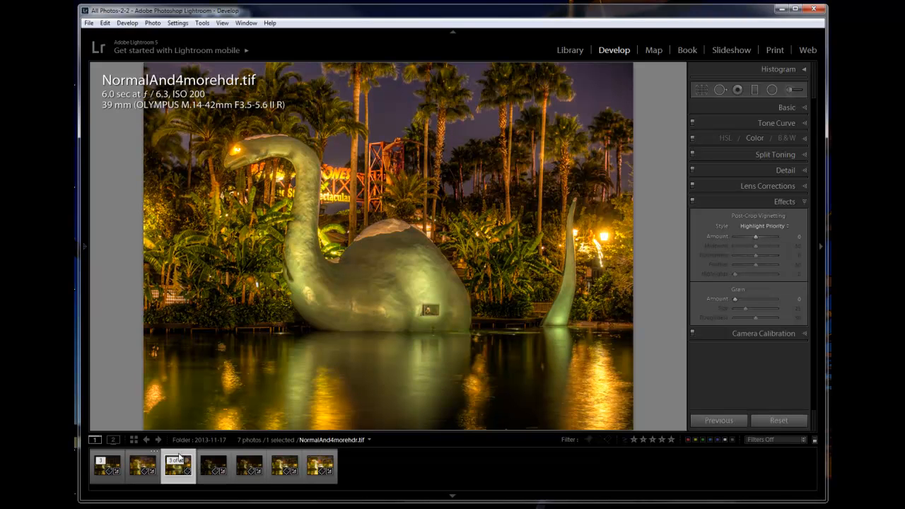
click(141, 460)
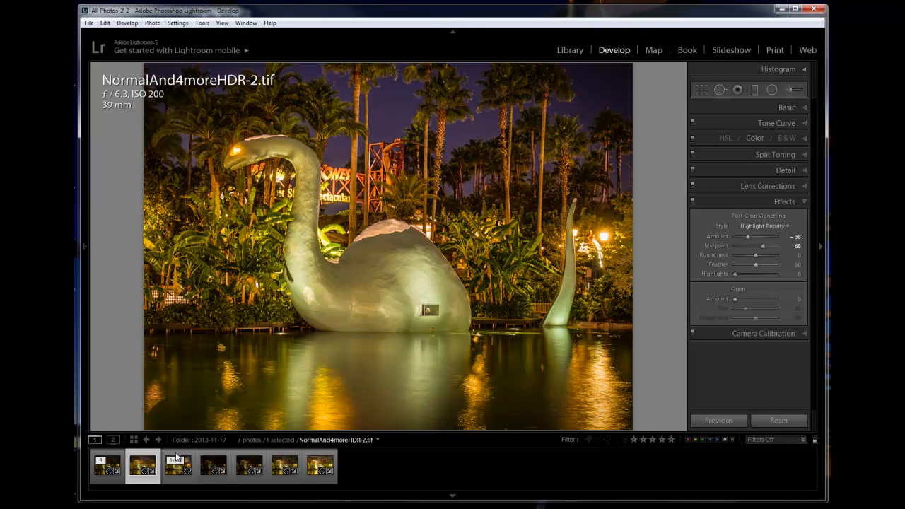
click(177, 460)
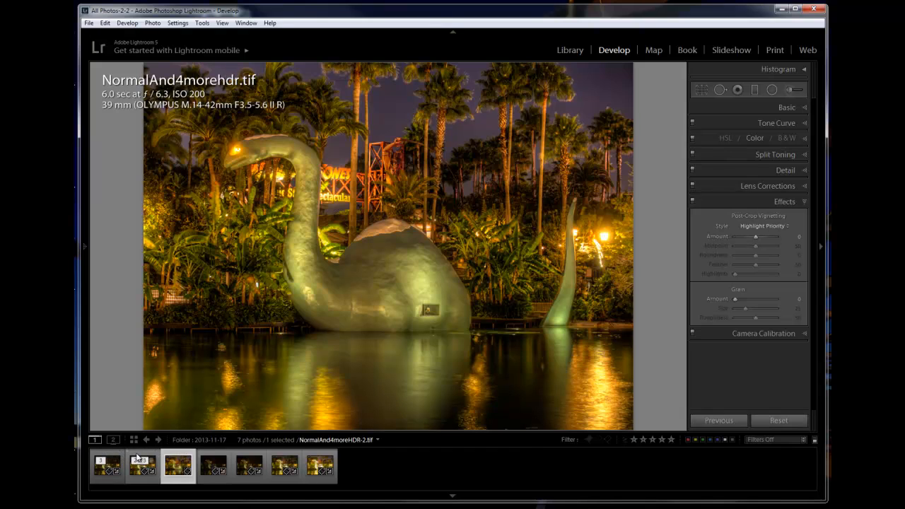
click(148, 457)
click(177, 462)
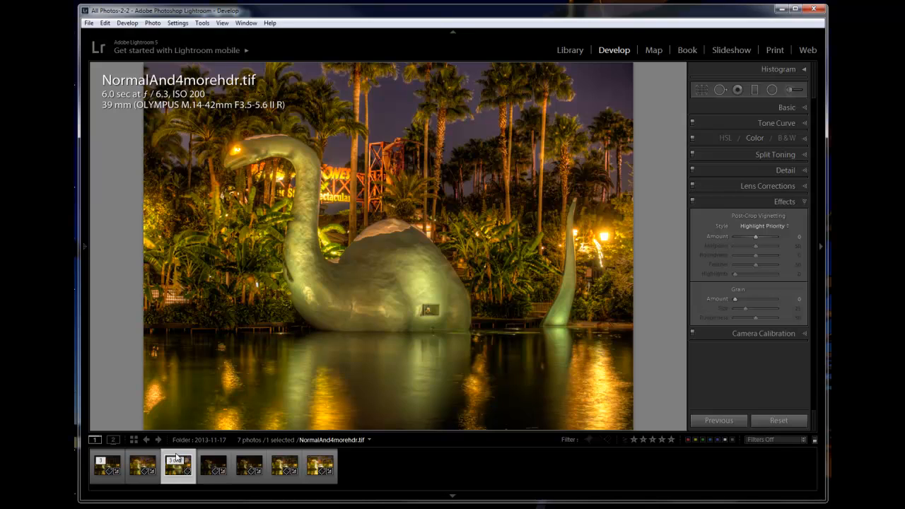
click(149, 458)
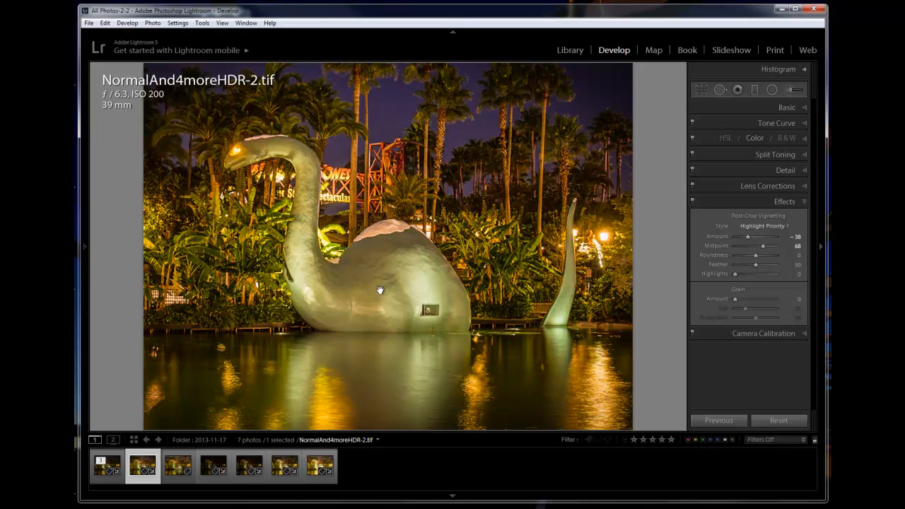
Apply Auto white balance to NormalAnd4morehdr.tif and adjust its Temp to -17.
click(180, 458)
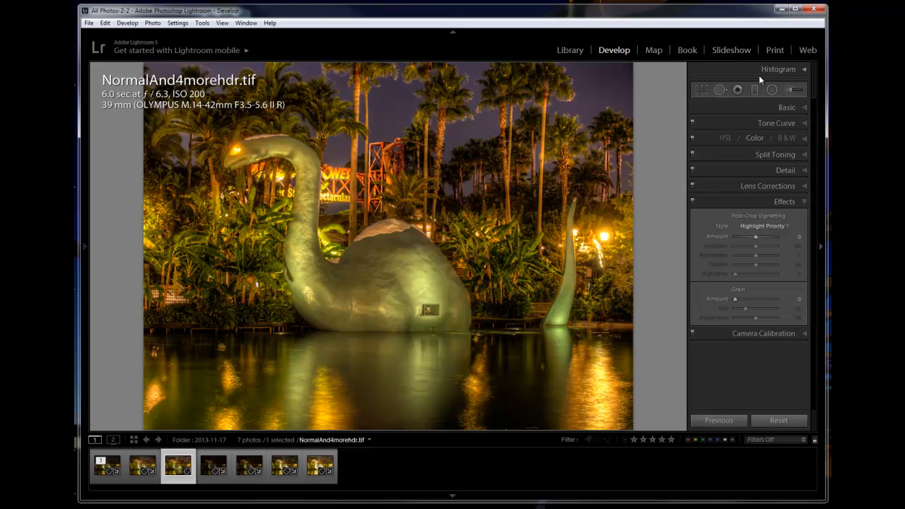
click(801, 106)
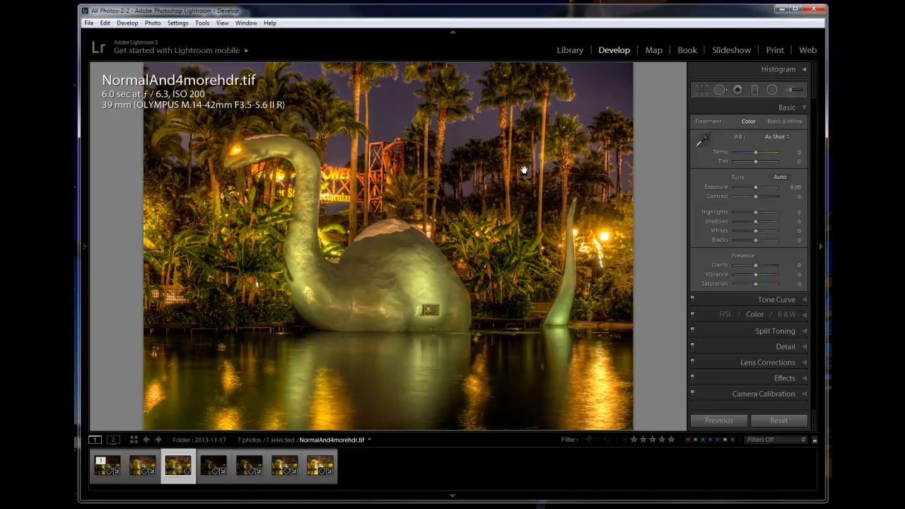
click(778, 137)
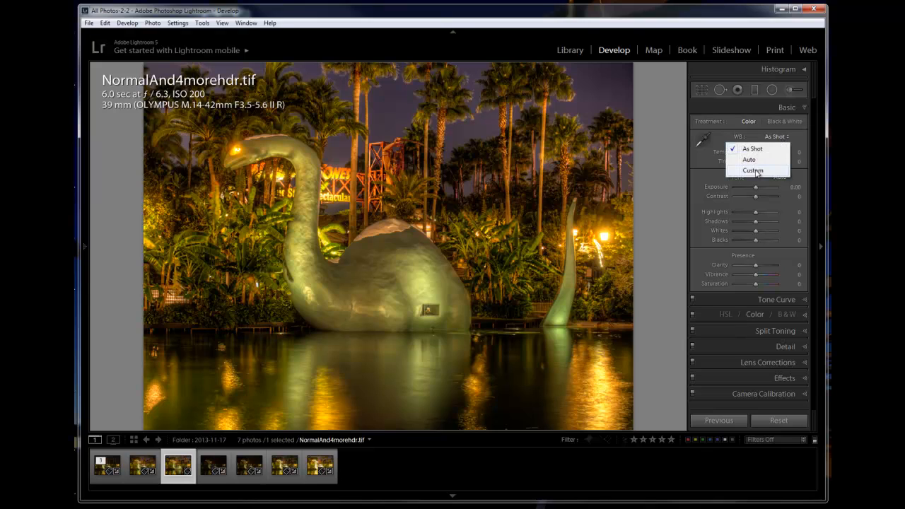
click(755, 160)
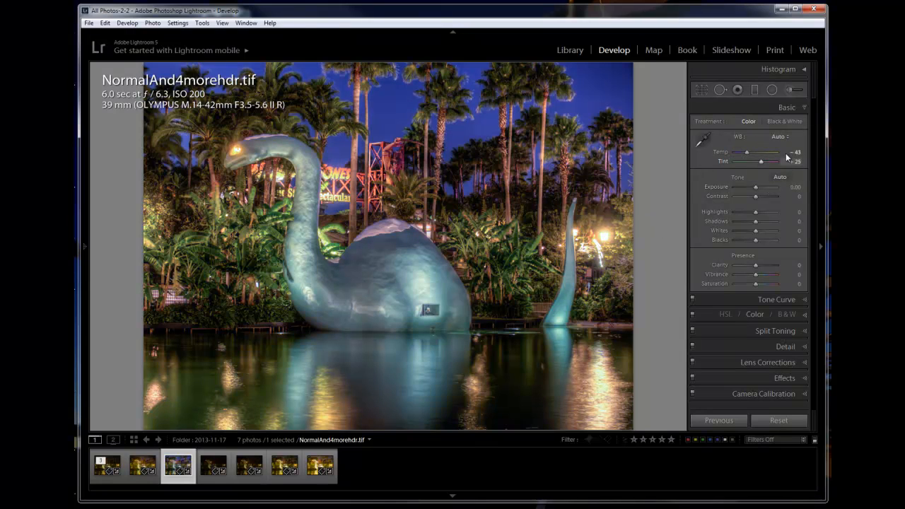
drag(749, 152, 754, 150)
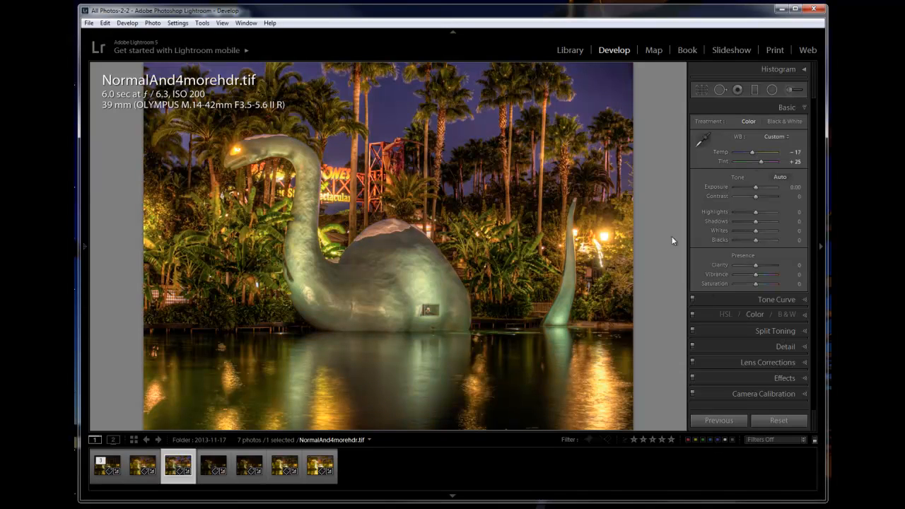
Apply Auto tone, then set Exposure to +0.36 and Highlights to -36.
click(780, 177)
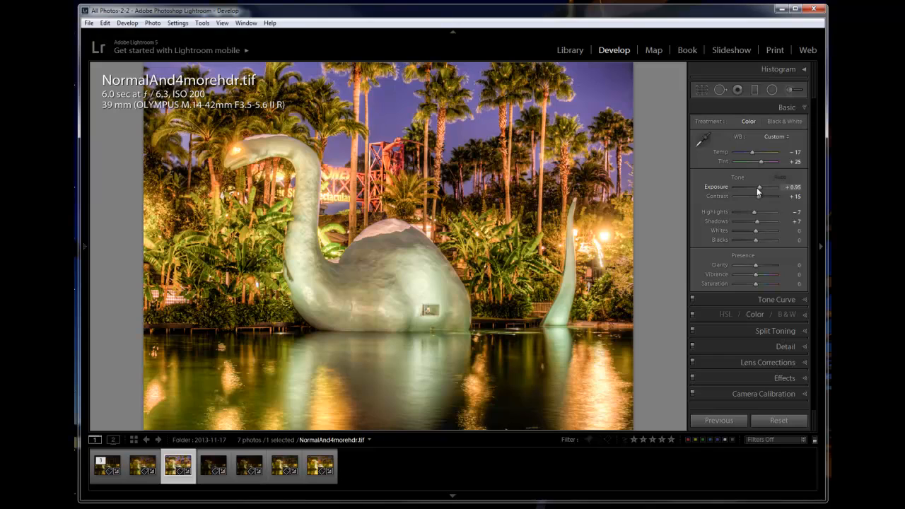
drag(756, 187, 755, 189)
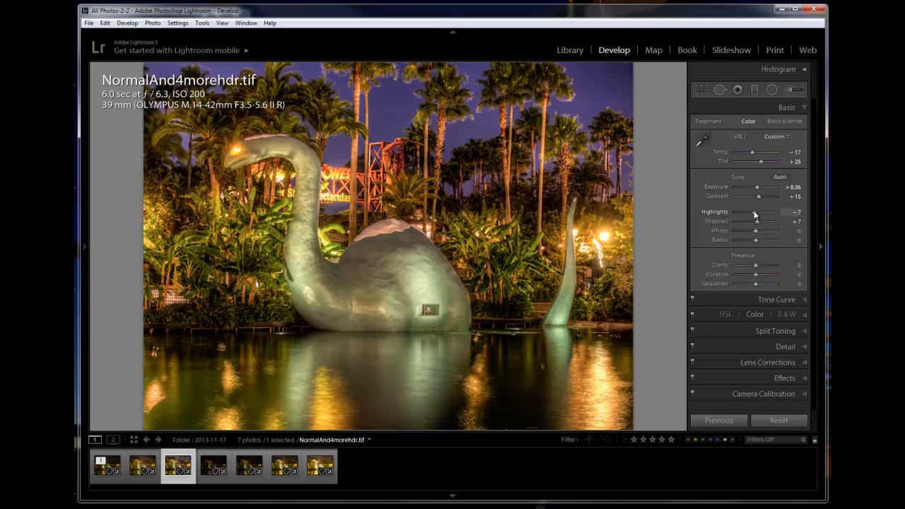
drag(754, 211, 746, 206)
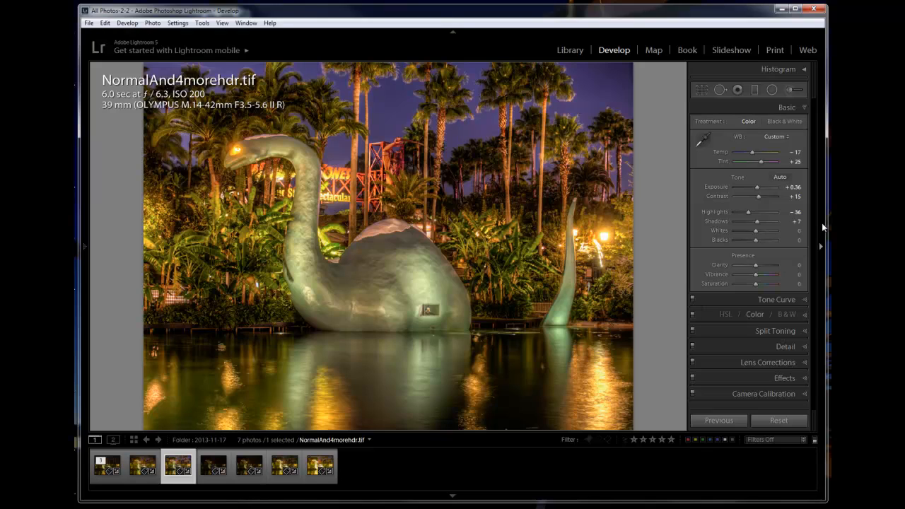
Fine-tune Clarity, trying +38 and +14, and leave a slight increase.
click(764, 266)
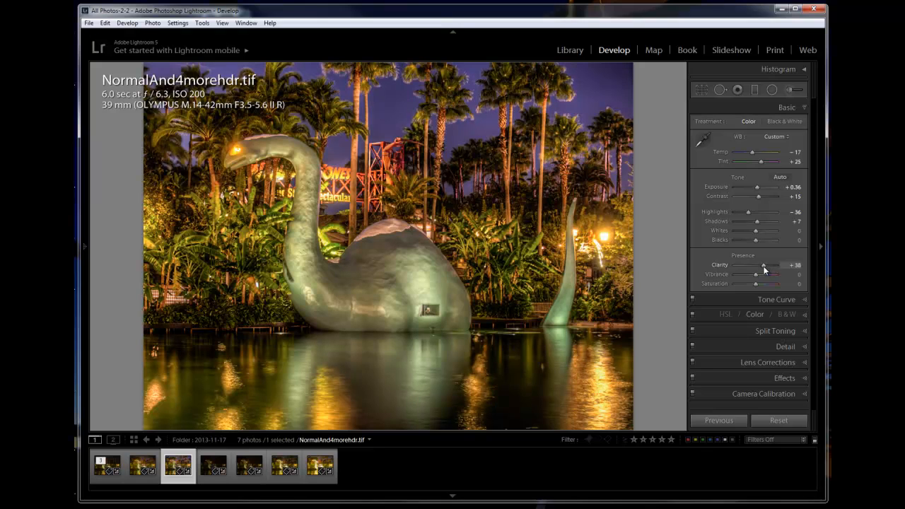
drag(764, 268, 759, 267)
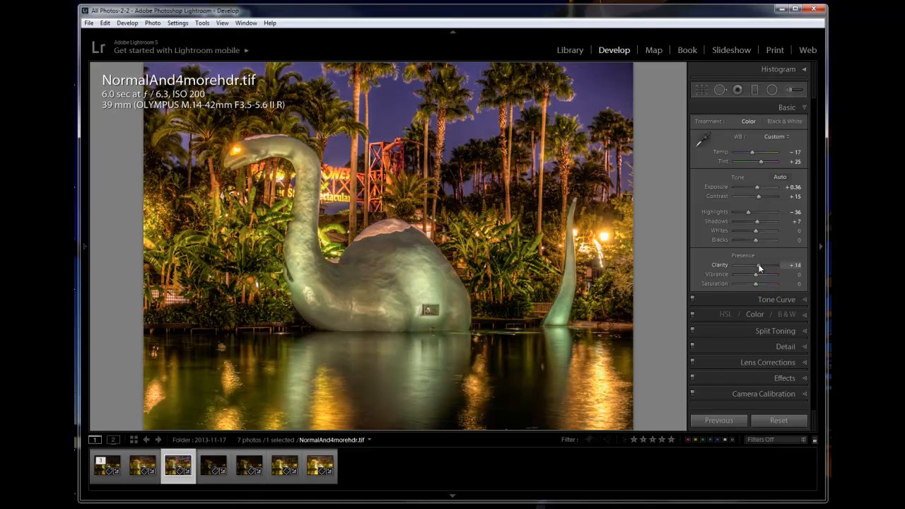
drag(757, 265, 759, 266)
Show the sky and palm trees in the Detail preview and set luminance noise reduction to 14.
click(804, 347)
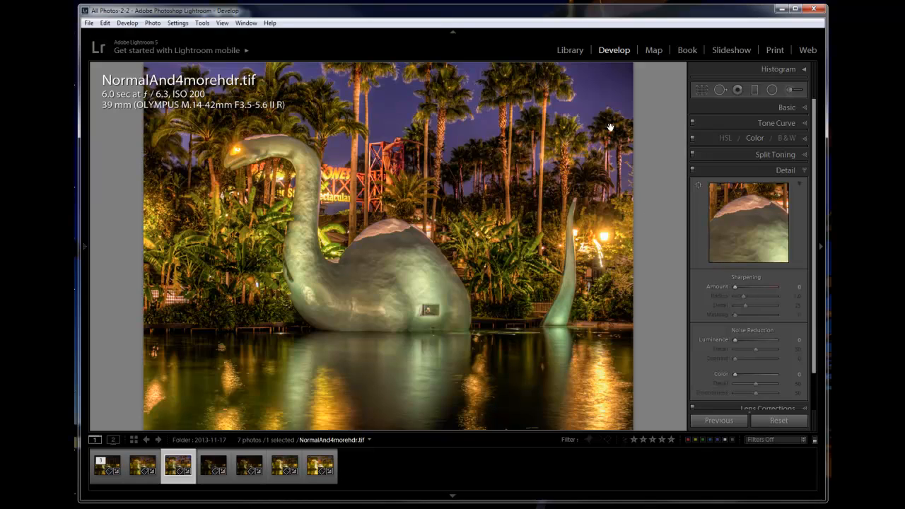
drag(750, 208, 646, 407)
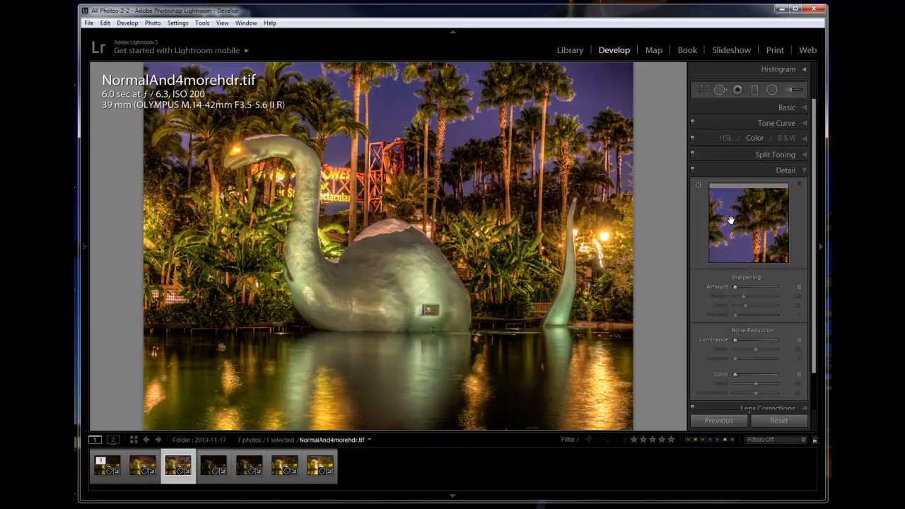
drag(730, 220, 740, 176)
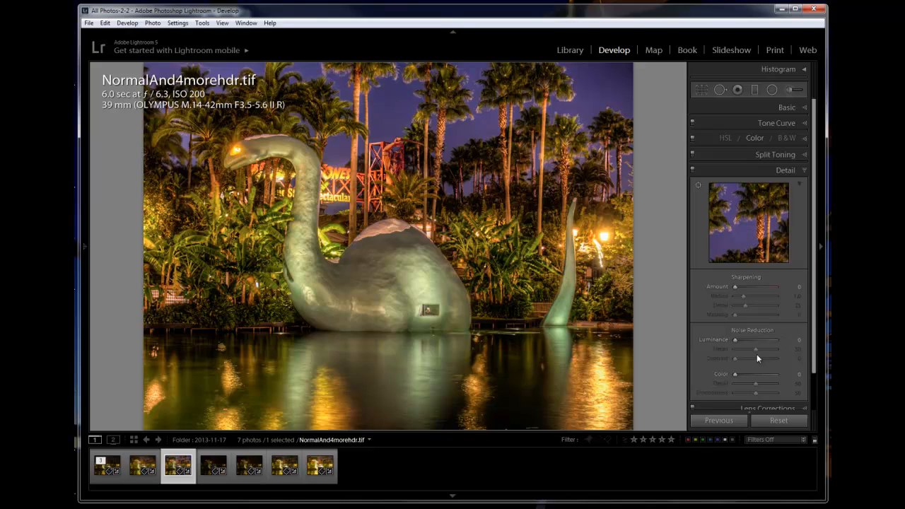
drag(755, 339, 740, 341)
Add a Highlight Priority post-crop vignette to NormalAnd4morehdr.tif with Amount -29.
scroll(786, 319, down, 2)
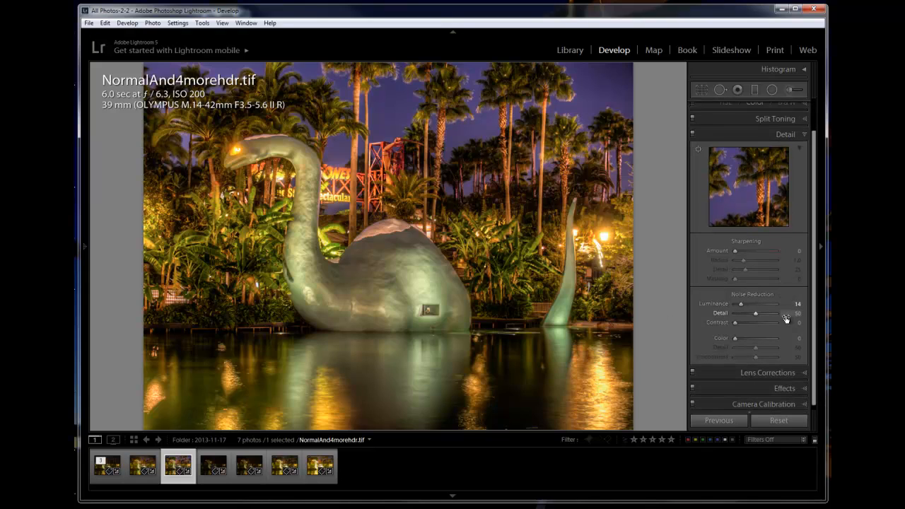
click(804, 389)
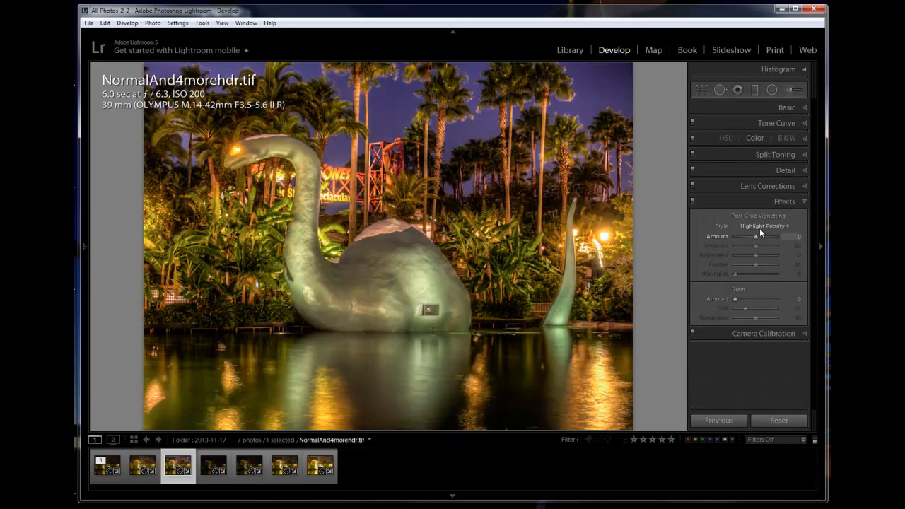
drag(755, 234, 752, 238)
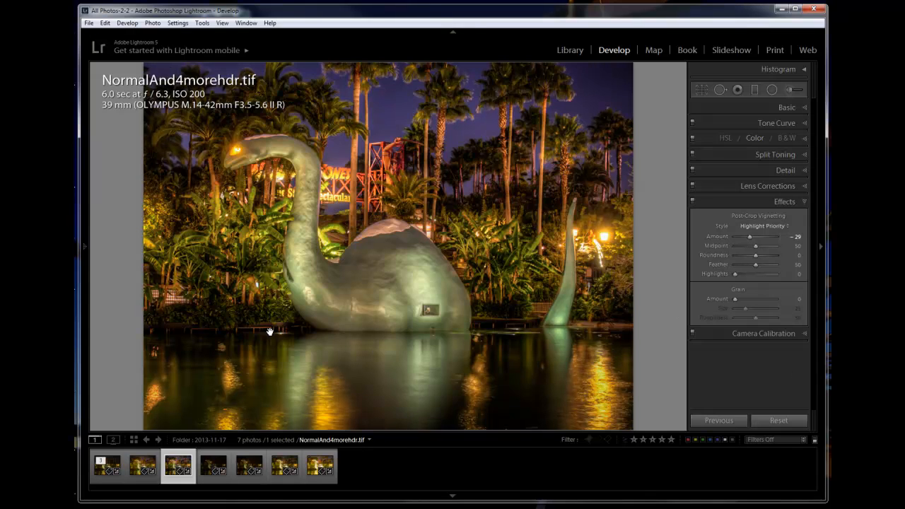
Open Normal.jpg for developing and apply Auto white balance to it.
click(108, 460)
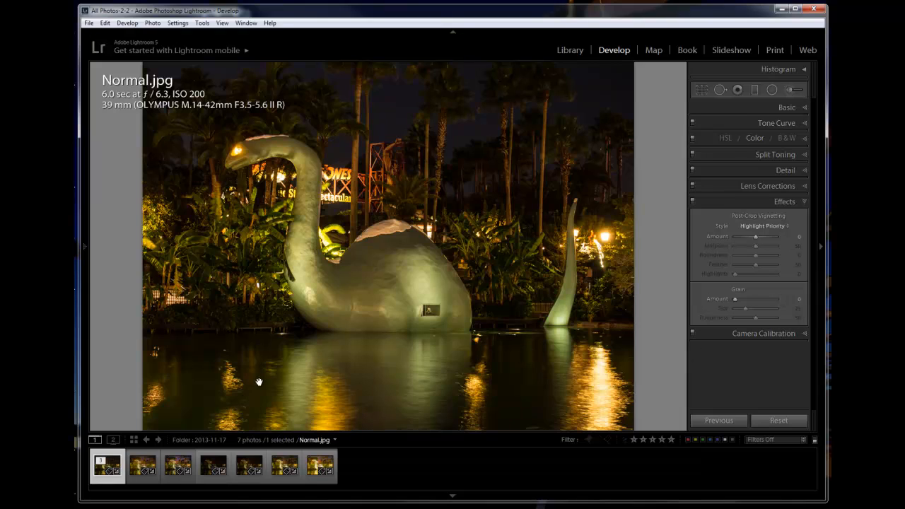
click(807, 107)
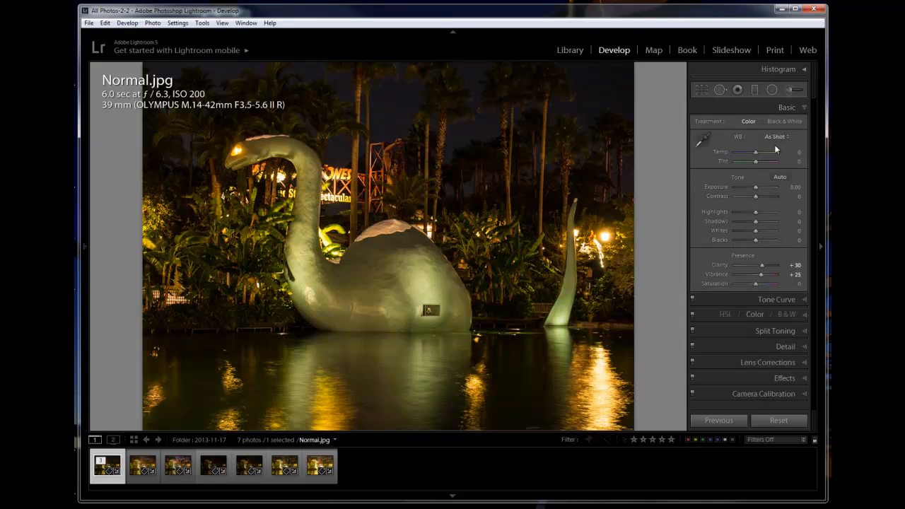
click(782, 137)
click(765, 159)
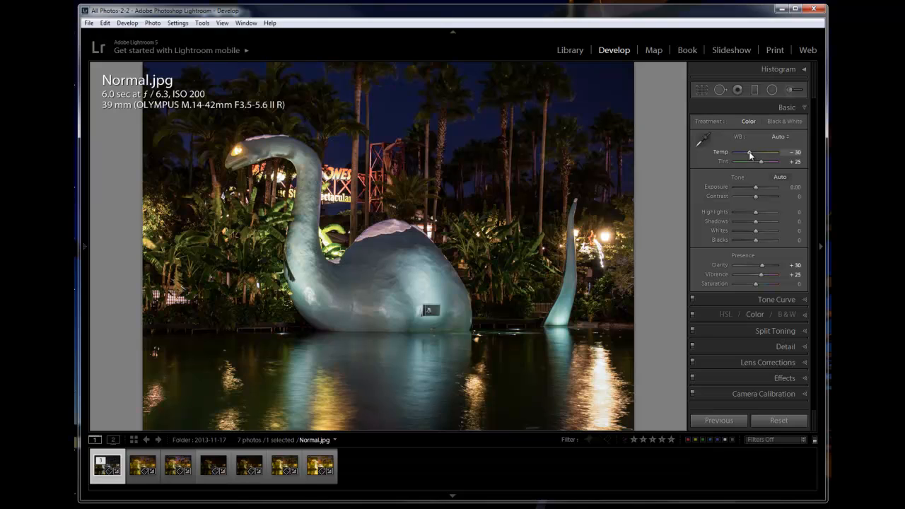
Set the Temp of Normal.jpg to -2 and apply the Auto tone adjustment.
drag(748, 151, 752, 152)
click(780, 177)
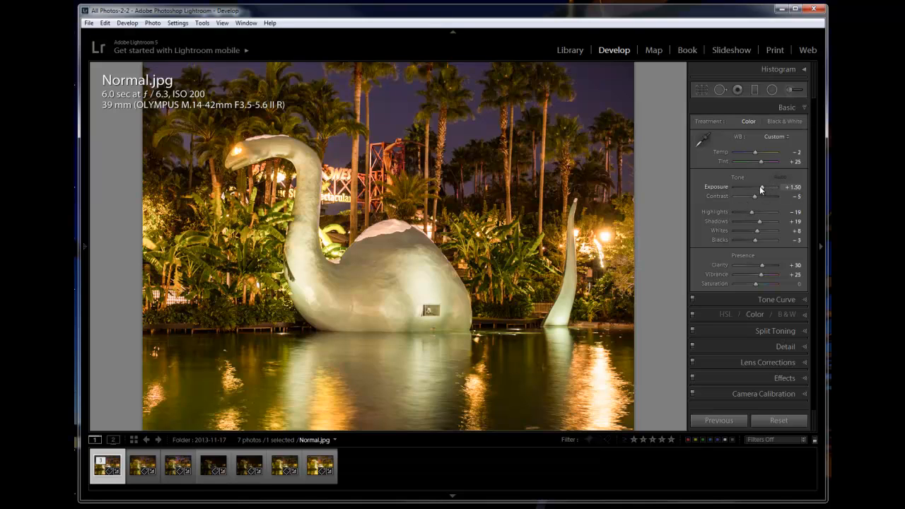
Refine the tone of Normal.jpg, trying Highlights at -100, and settle on Exposure +0.83, Highlights -71 and Shadows +60.
drag(762, 186, 757, 185)
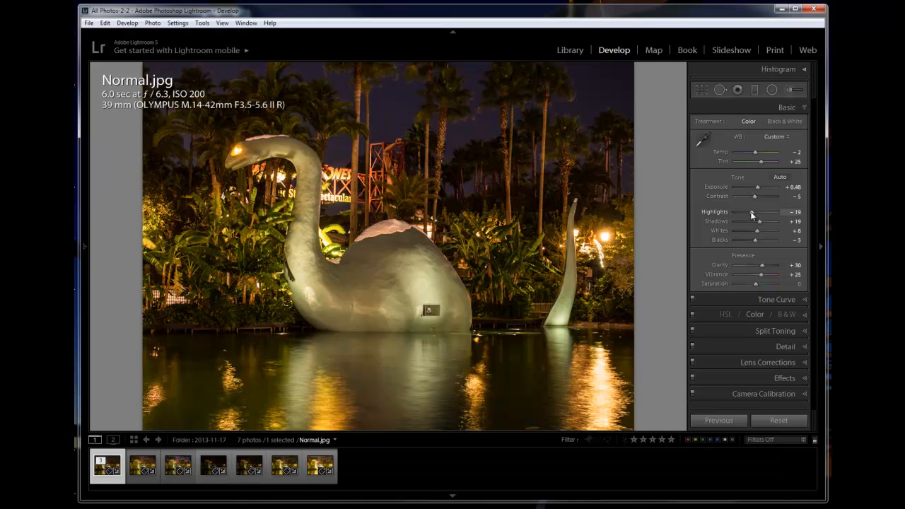
drag(752, 214, 744, 211)
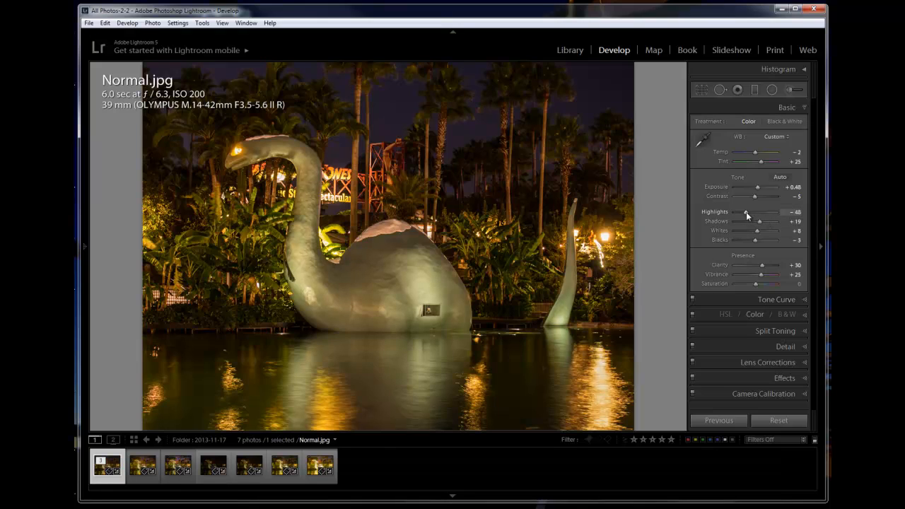
drag(745, 211, 694, 214)
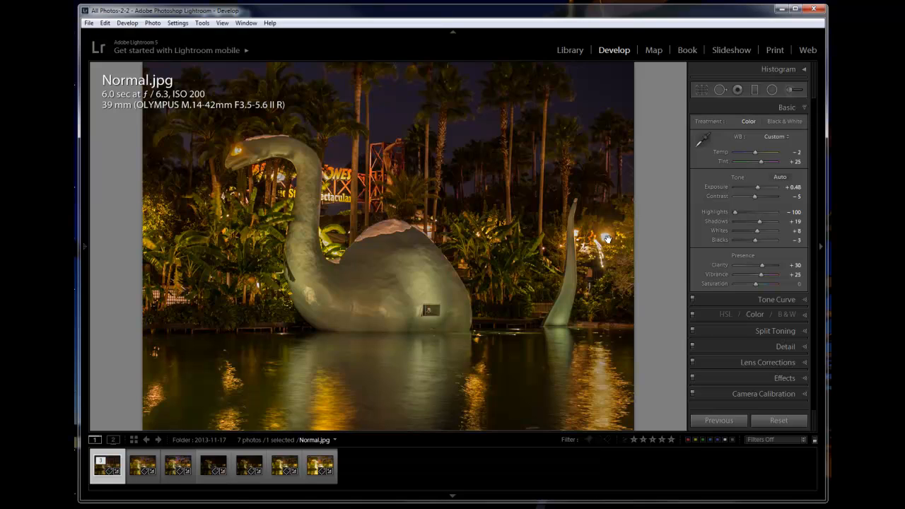
drag(736, 213, 741, 214)
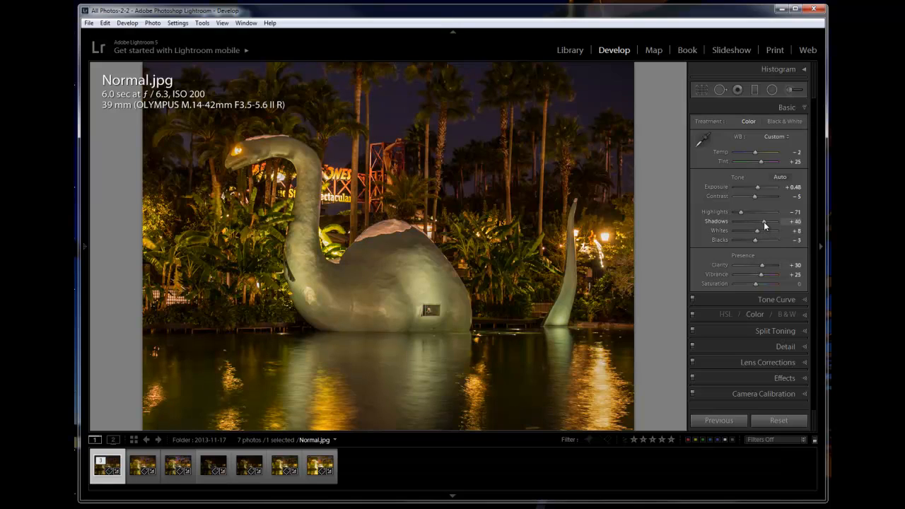
drag(763, 222, 766, 224)
drag(758, 187, 759, 188)
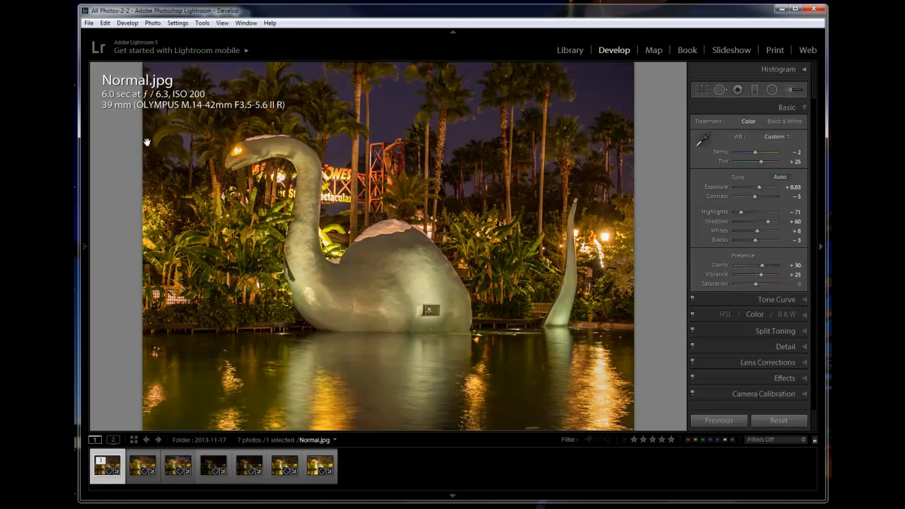
Set luminance noise reduction to 13 and add a Highlight Priority post-crop vignette with Amount -17 to Normal.jpg.
click(803, 351)
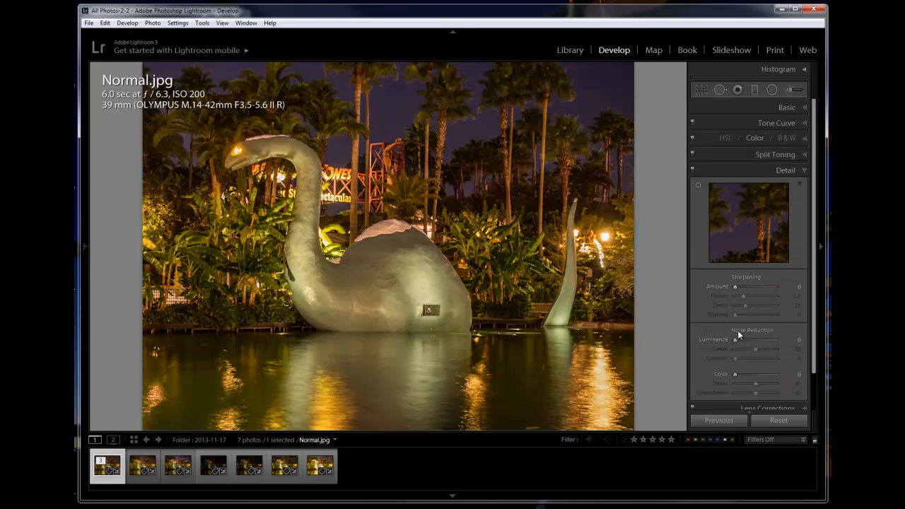
drag(735, 339, 740, 339)
scroll(785, 357, down, 2)
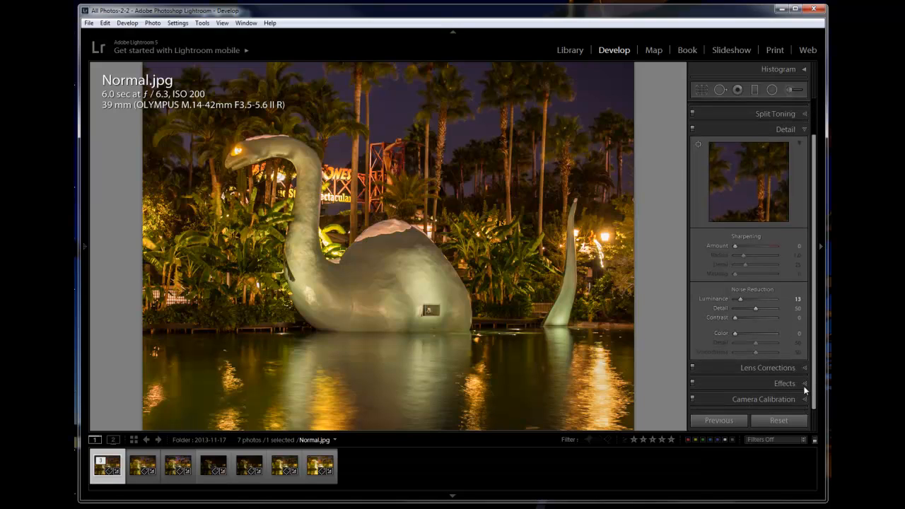
click(803, 387)
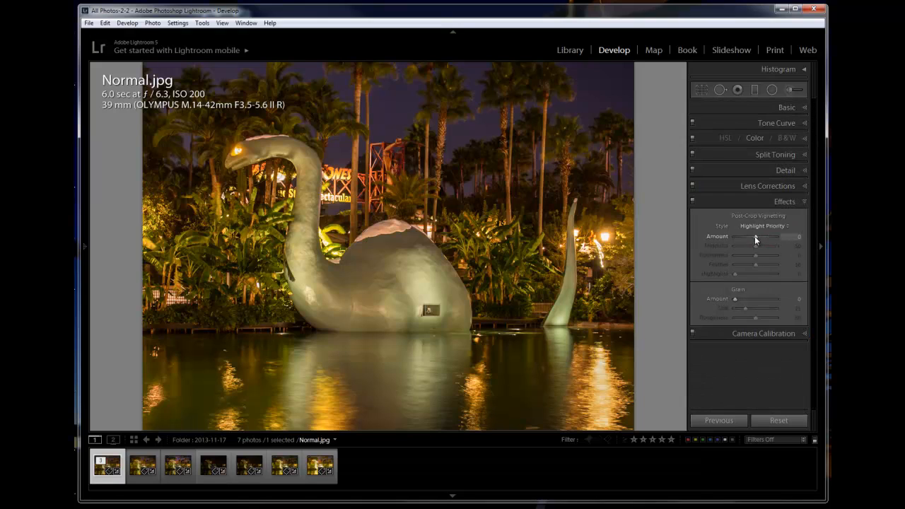
drag(754, 236, 751, 238)
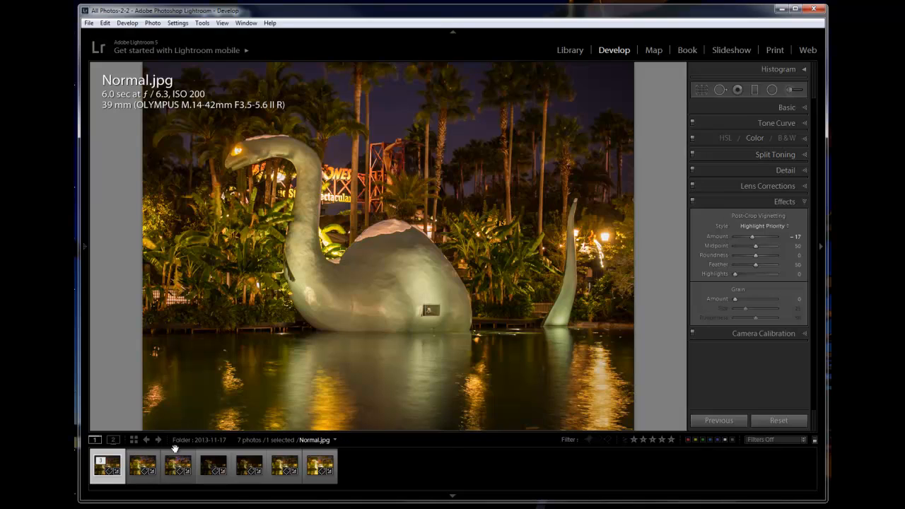
Compare the two developed HDR versions, NormalAnd4moreHDR-2.tif and NormalAnd4morehdr.tif, by viewing them alternately.
click(144, 464)
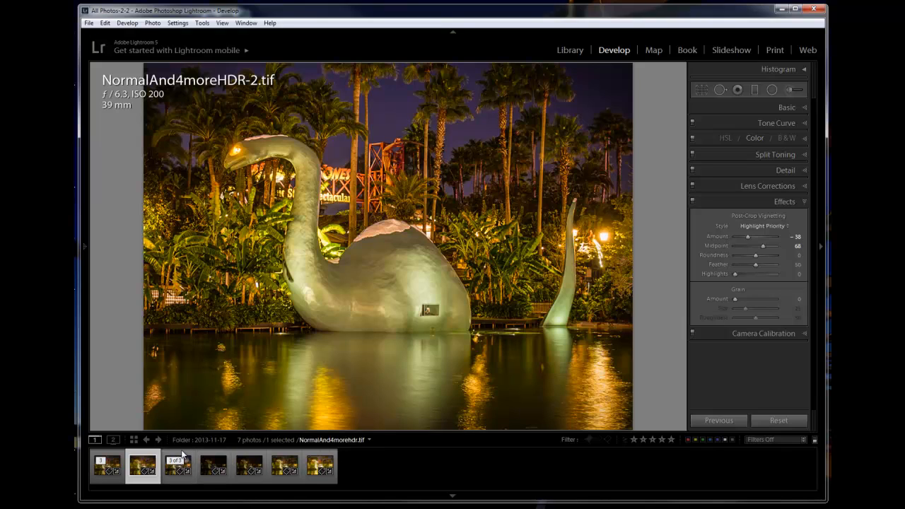
click(182, 455)
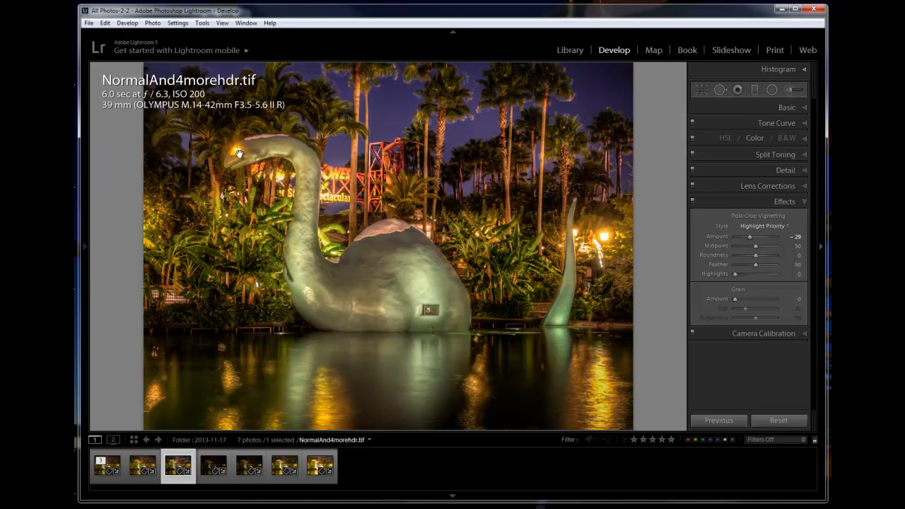
click(140, 464)
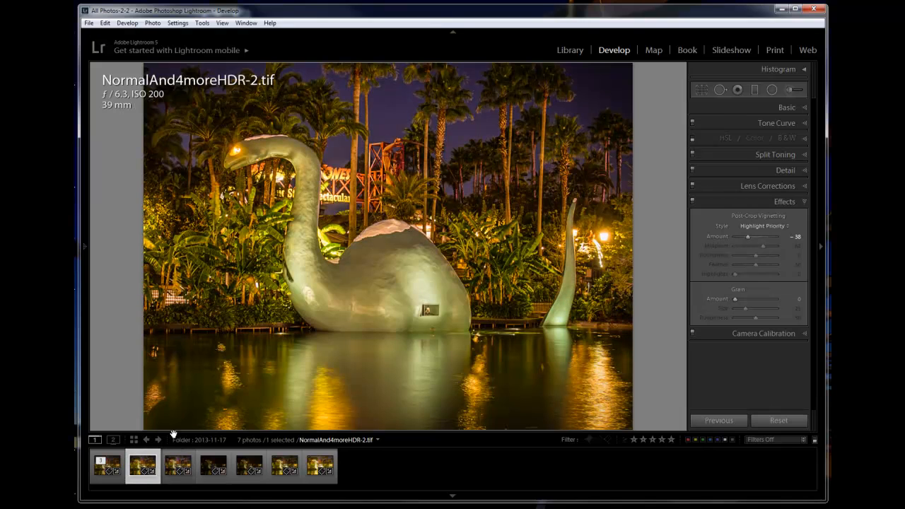
click(174, 455)
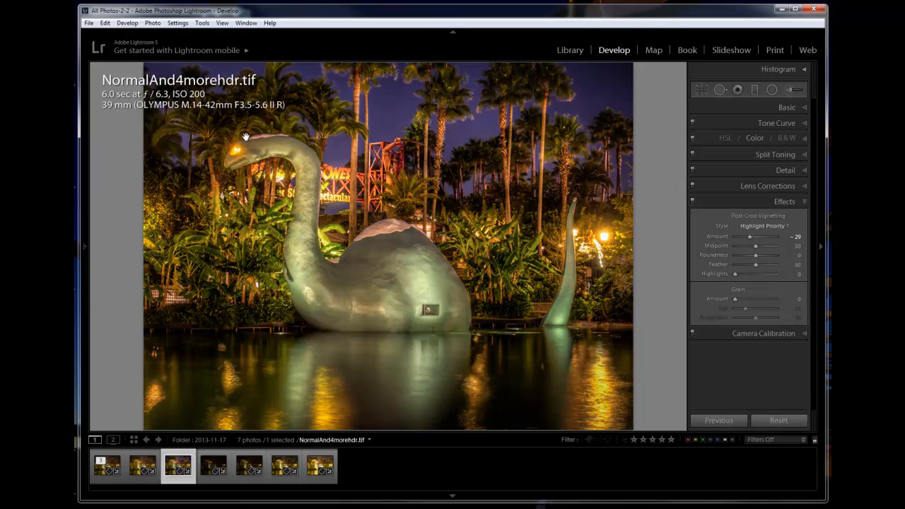
click(144, 456)
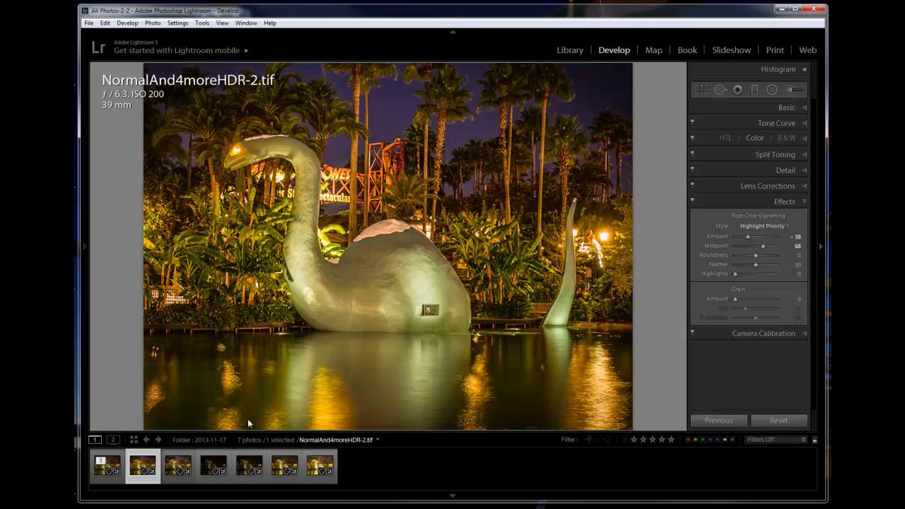
click(195, 458)
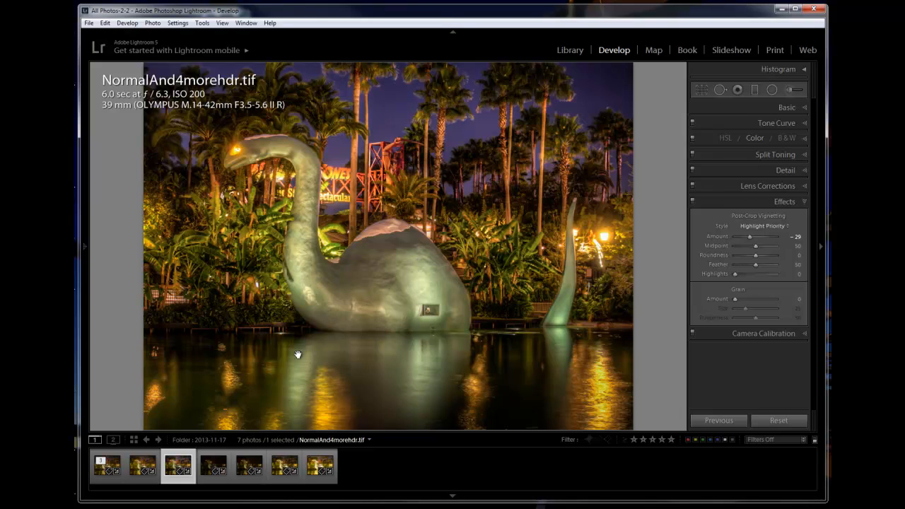
click(144, 464)
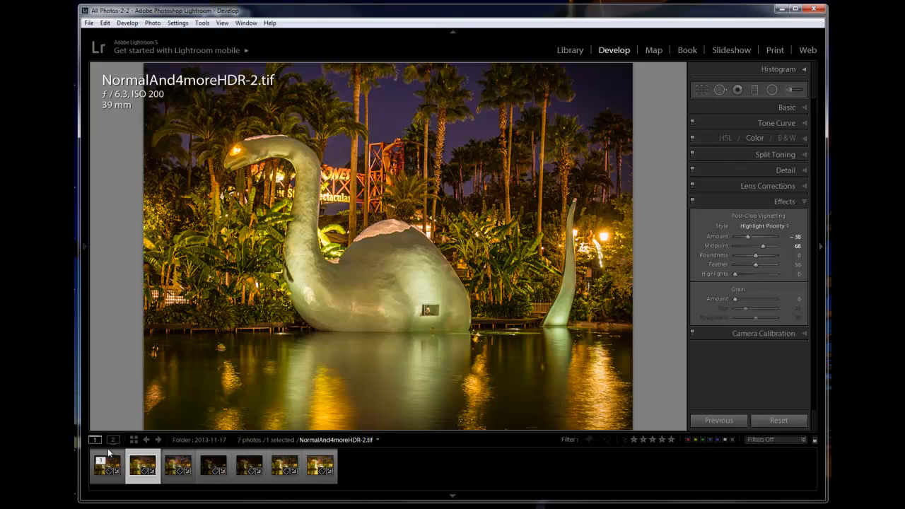
View the single exposure Normal.jpg, then both HDR files again, ending on NormalAnd4moreHDR-2.tif, to compare all three results.
click(106, 458)
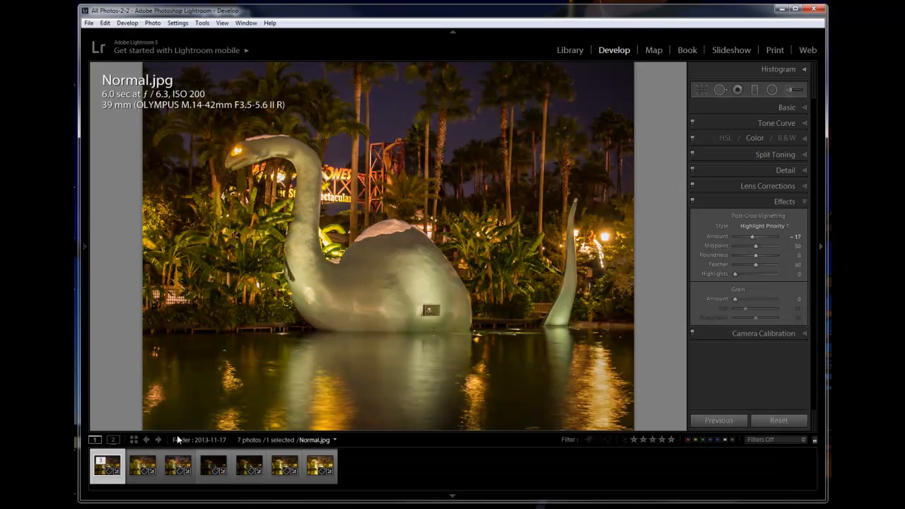
click(148, 458)
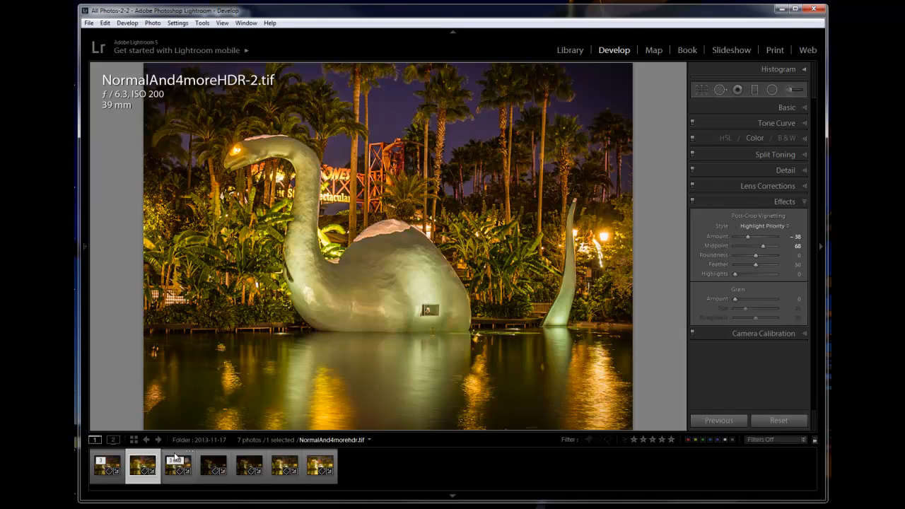
click(175, 458)
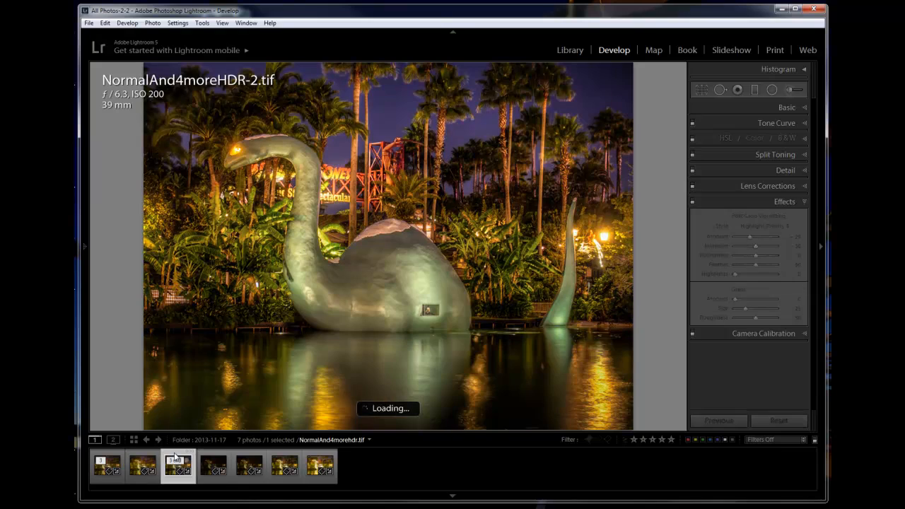
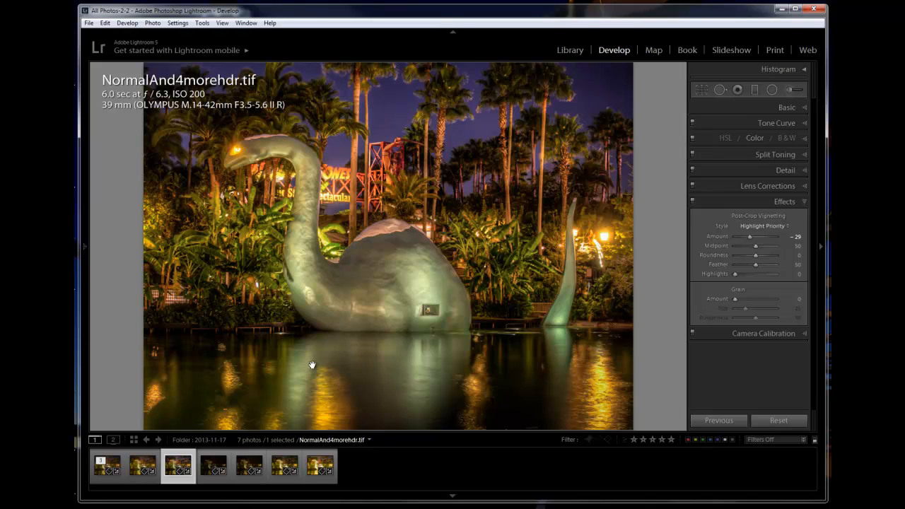
click(140, 460)
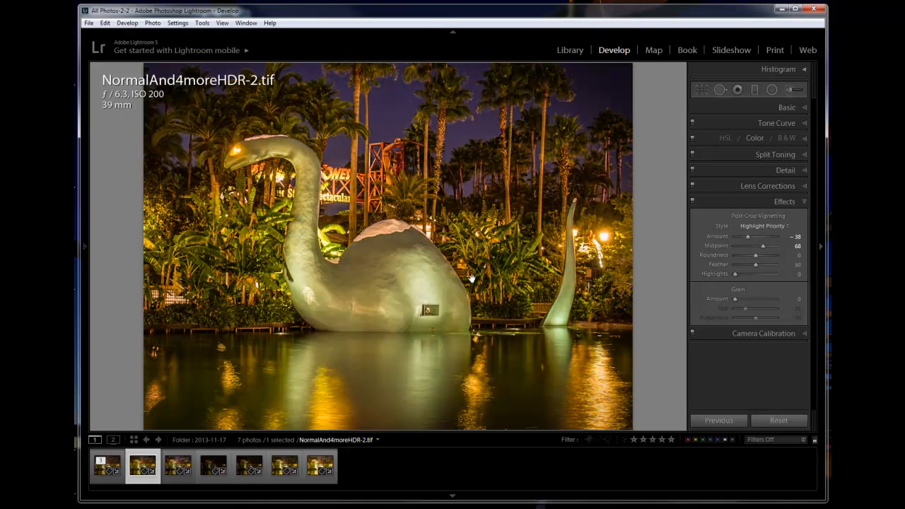